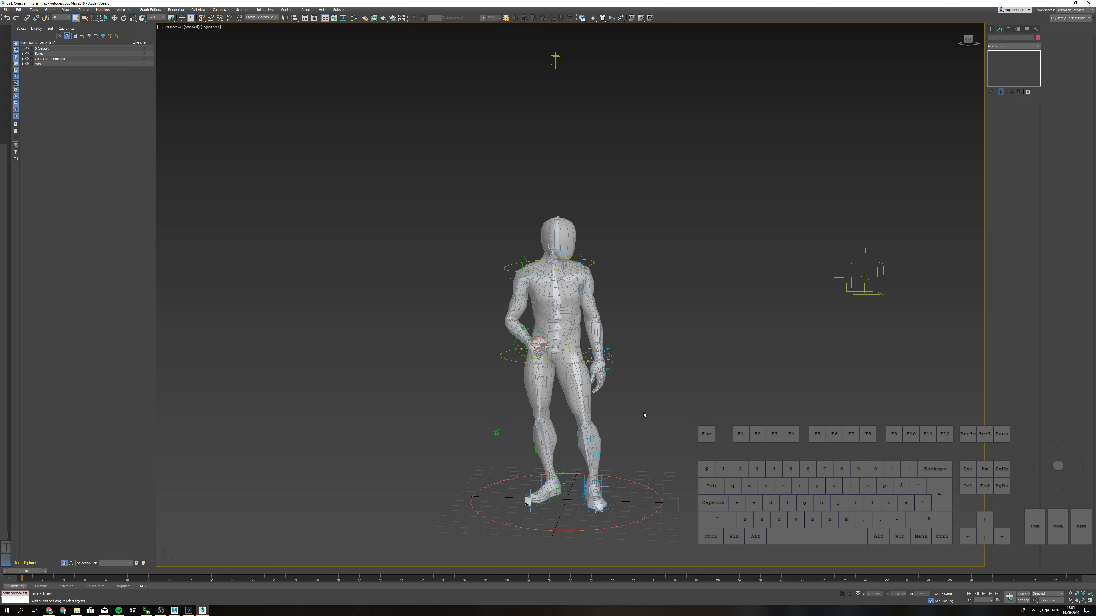
- Play the character animation from frame 0 and examine the ball and the bent arm's hand from several angles
alt+middle_drag(569, 367, 613, 384)
scroll(581, 377, up, 3)
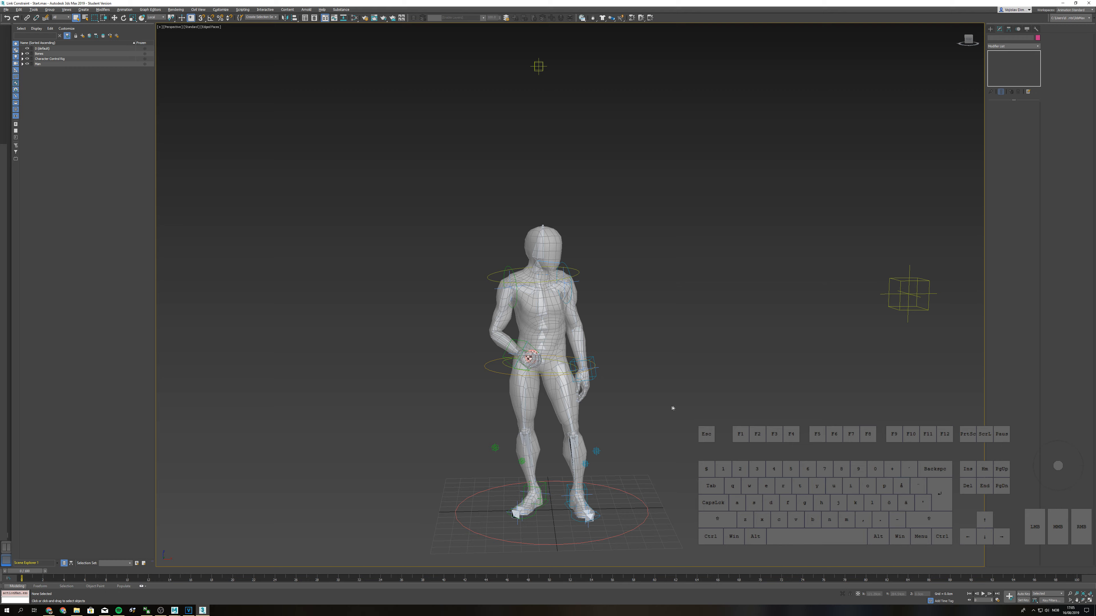
mouse_move(697, 402)
alt+middle_down()
mouse_move(700, 417)
mouse_move(685, 408)
mouse_move(694, 416)
alt+middle_up()
alt+middle_drag(695, 416, 714, 416)
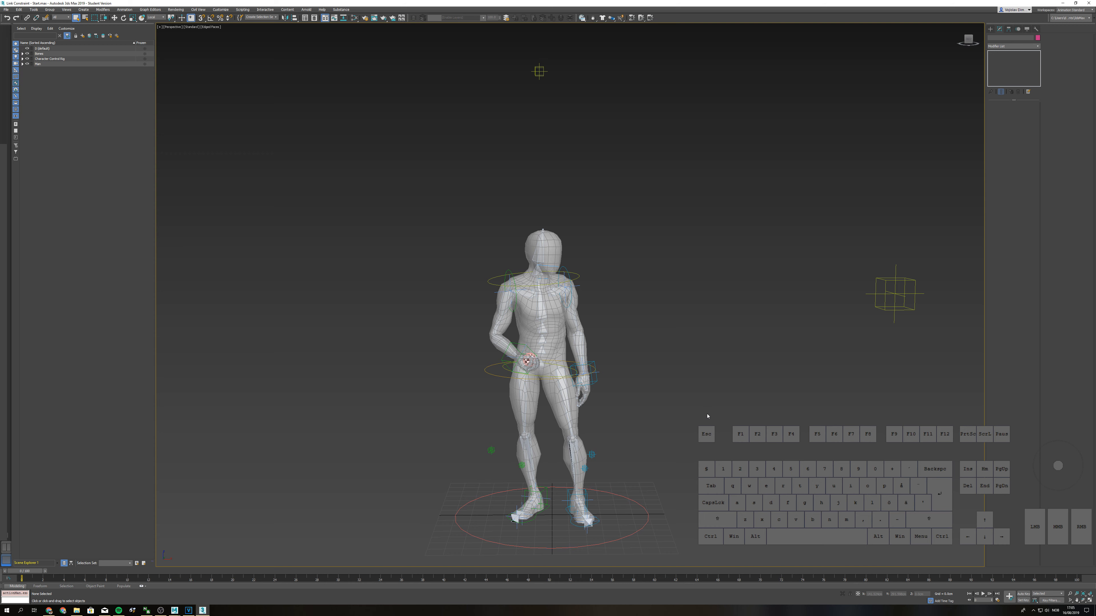
mouse_move(687, 428)
middle_down()
mouse_move(670, 423)
mouse_move(682, 433)
middle_up()
middle_drag(500, 466, 493, 464)
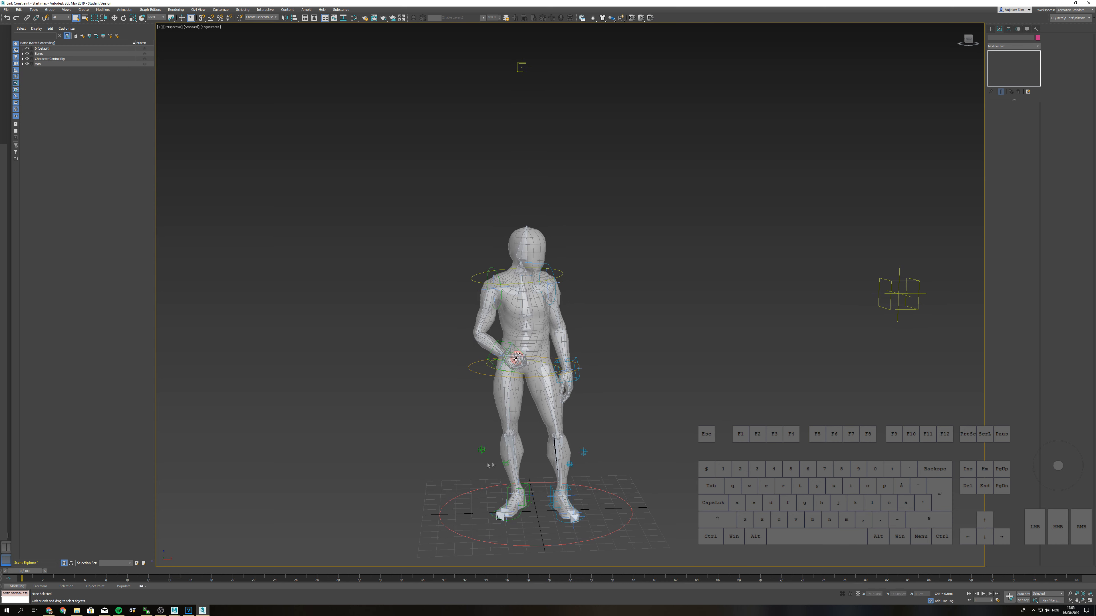
drag(26, 574, 1, 544)
key(slash)
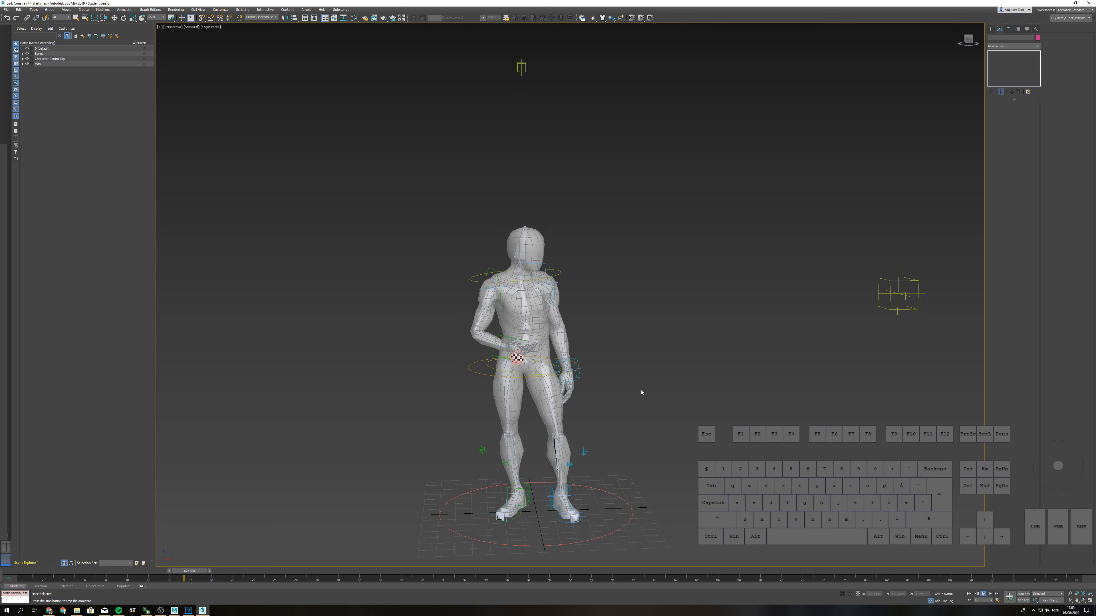
alt+middle_drag(700, 400, 692, 403)
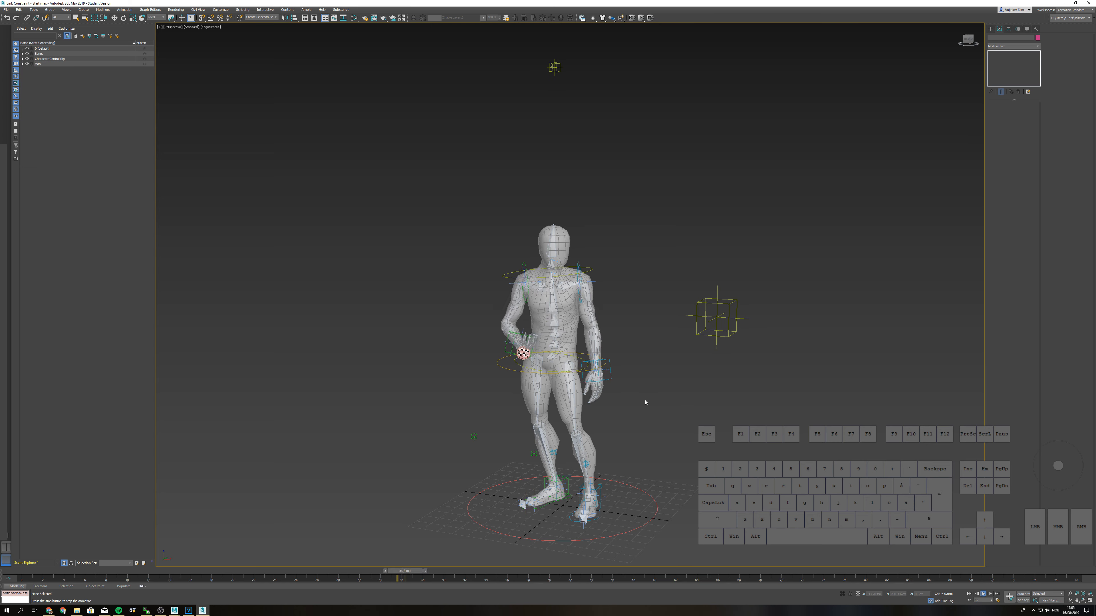
alt+middle_drag(665, 408, 678, 408)
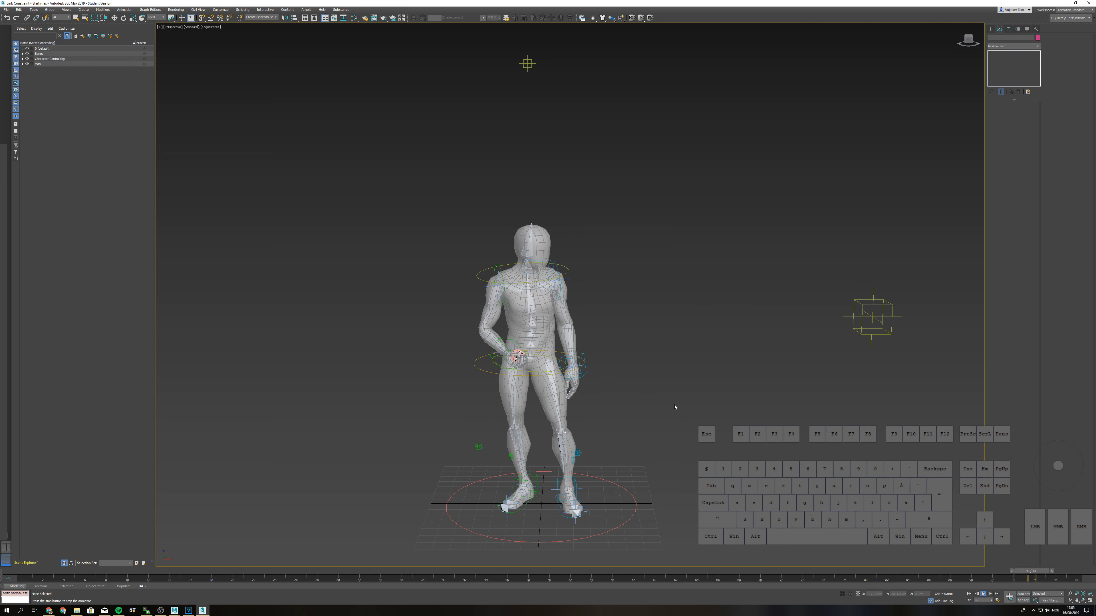
alt+middle_drag(682, 412, 711, 413)
key(apostrophe)
key(Home)
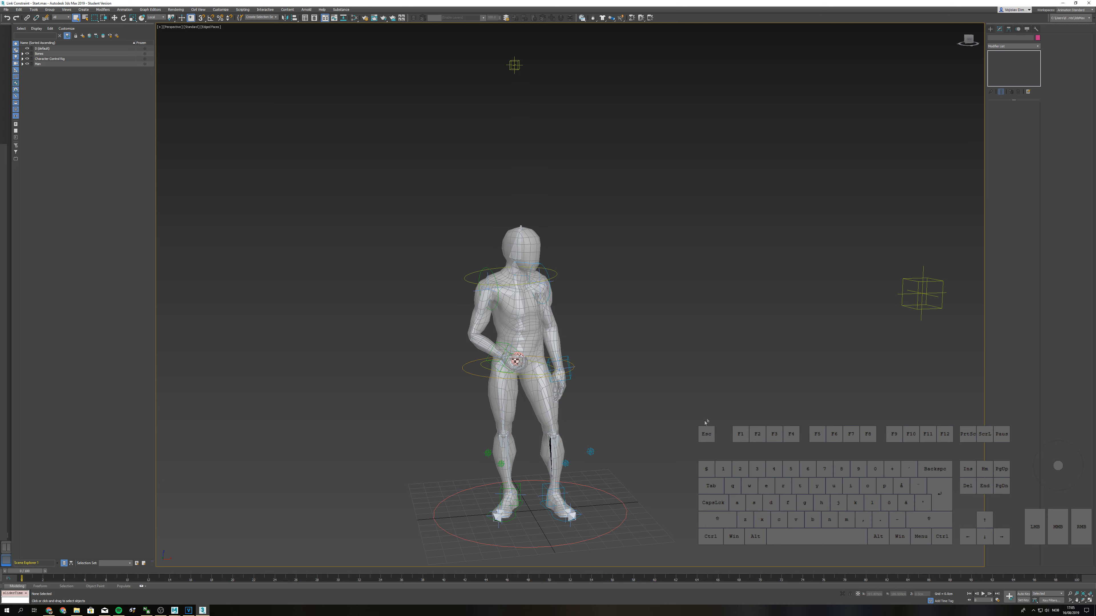
- Link the checkered ball to the hand of the character's bent arm and test the link by playing the animation
scroll(486, 383, up, 7)
click(633, 338)
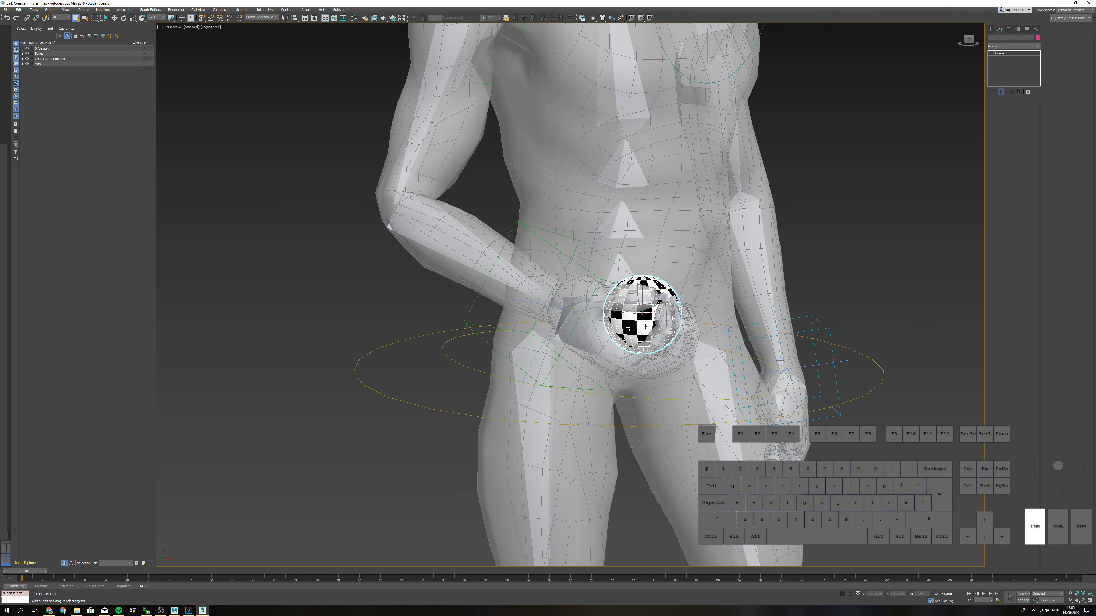
scroll(630, 355, down, 5)
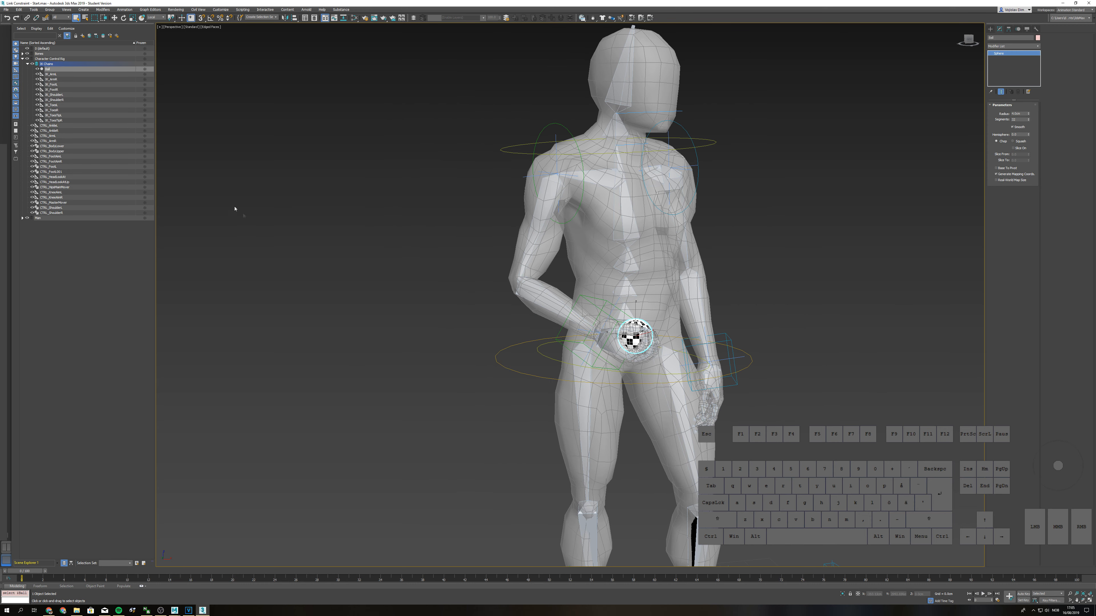
click(26, 18)
drag(632, 339, 613, 349)
scroll(606, 357, down, 5)
key(slash)
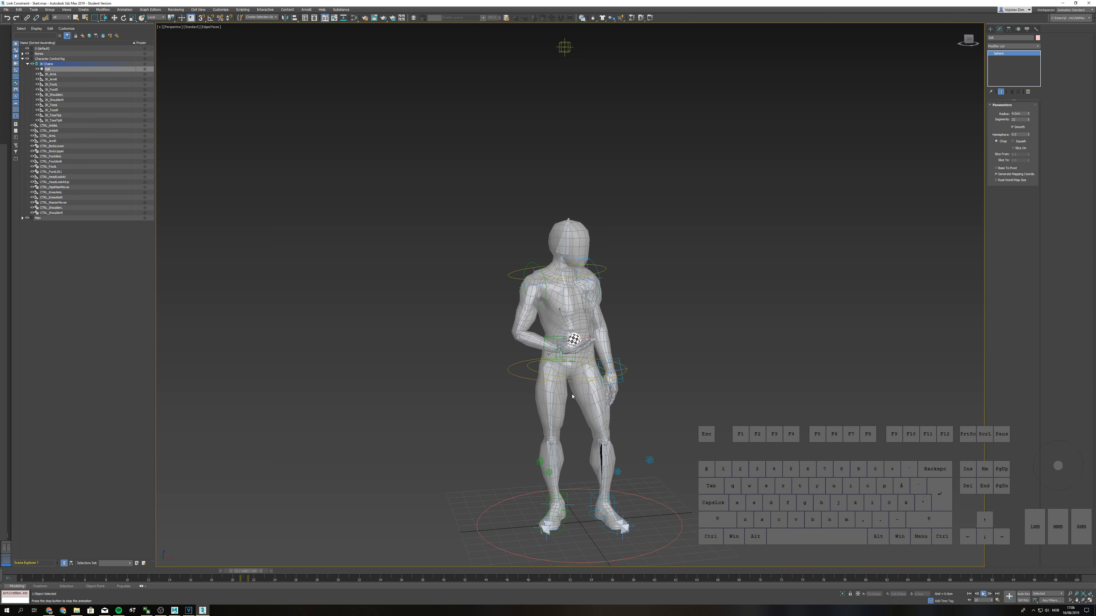
key(slash)
- Try to keyframe a toss with Auto Key by moving the linked ball straight up above the head at frame 14
right_click(650, 400)
click(657, 407)
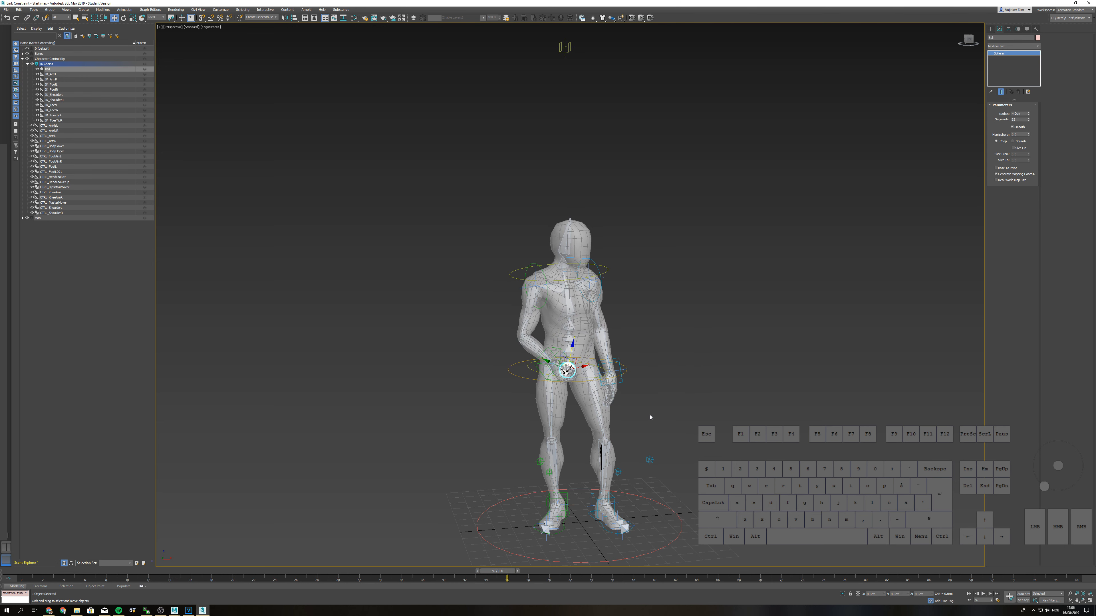
key(n)
drag(493, 577, 174, 585)
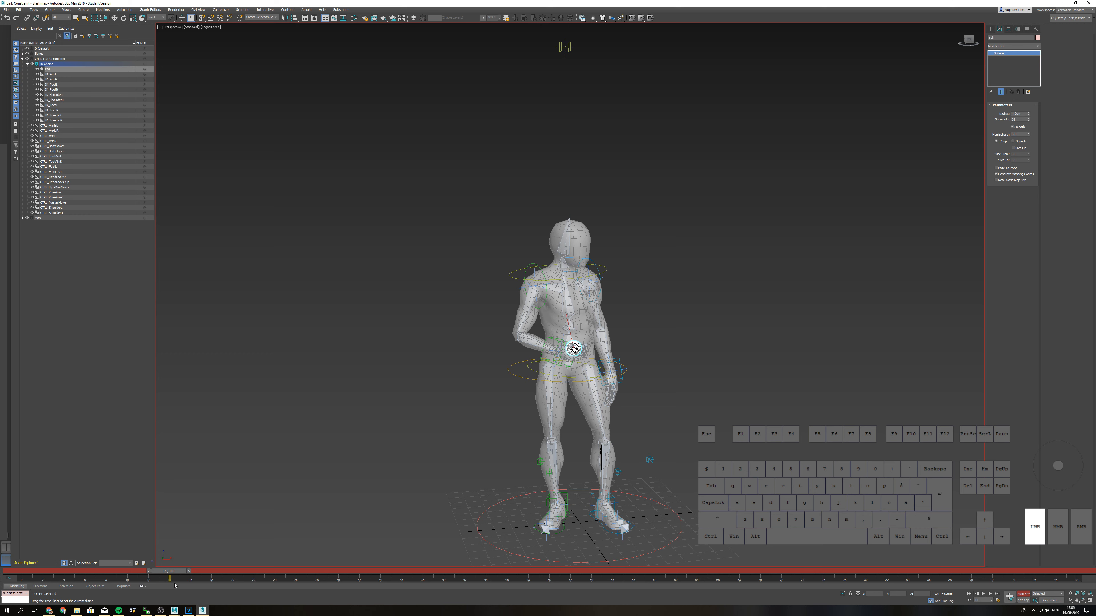
alt+right_click(582, 284)
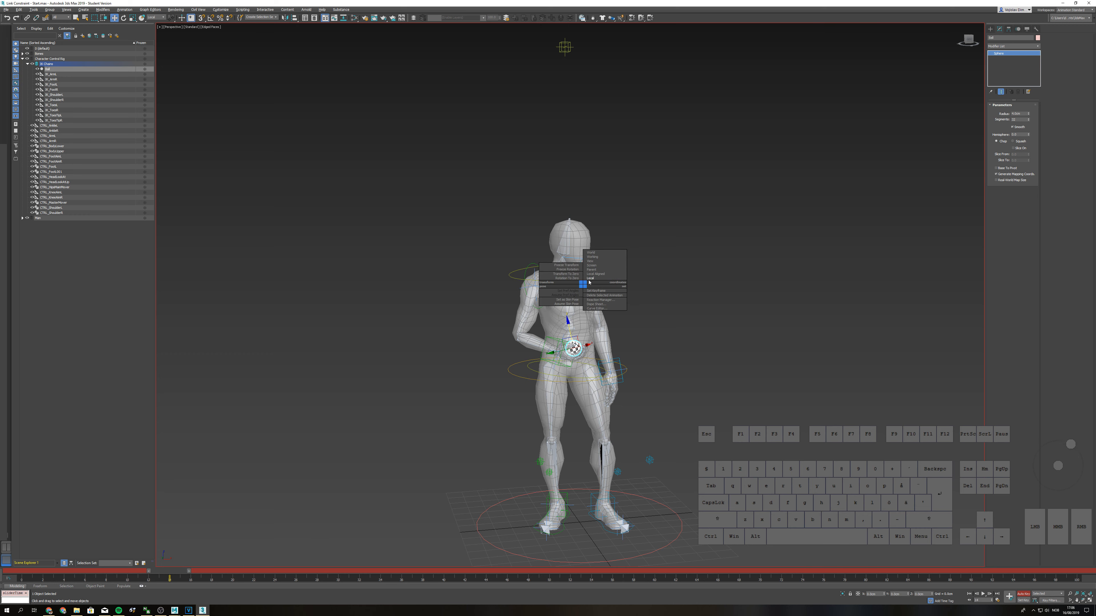
click(592, 262)
drag(572, 323, 572, 148)
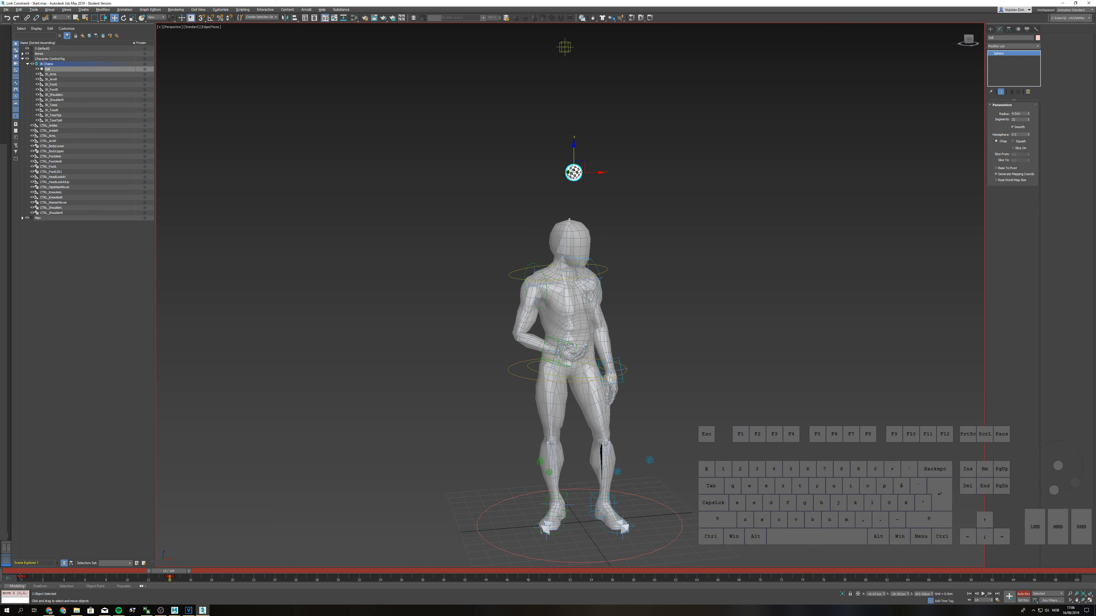
shift+drag(21, 577, 26, 532)
drag(245, 585, 17, 580)
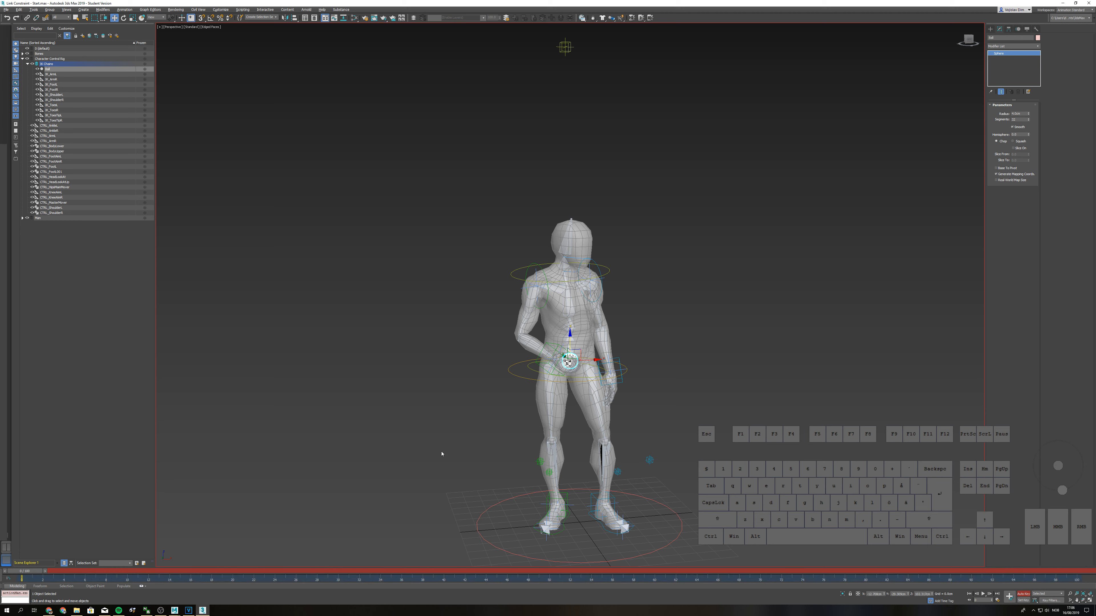
key(n)
mouse_move(33, 573)
mouse_down()
mouse_move(140, 573)
mouse_move(27, 572)
mouse_up()
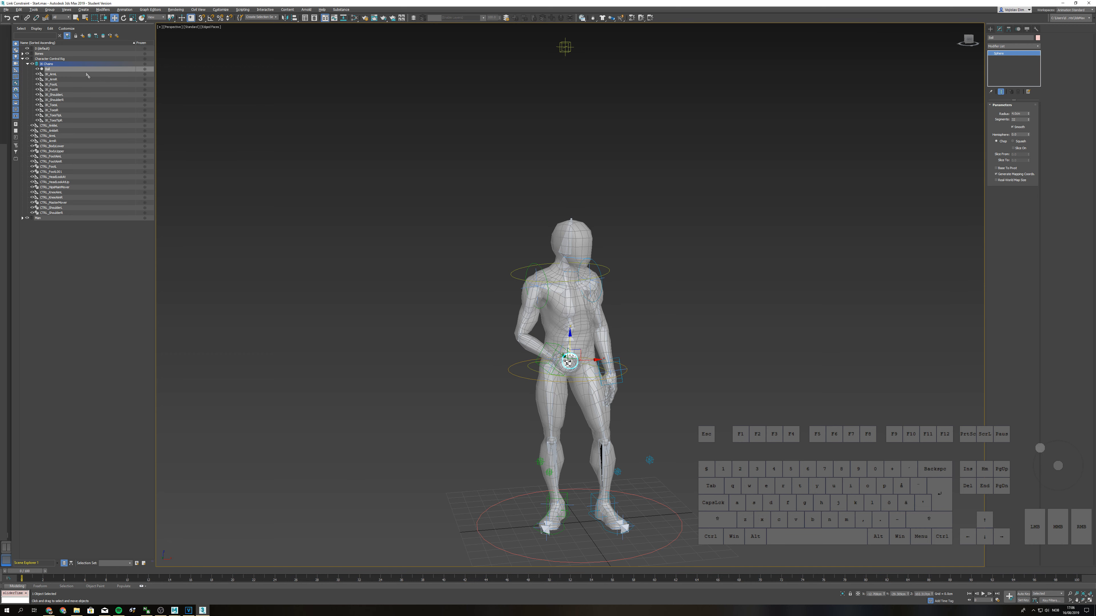
- Scrub the timeline between frame 0 and about frame 38 to examine how the linked ball follows the hand
alt+middle_drag(519, 385, 456, 433)
scroll(536, 384, up, 4)
mouse_move(30, 572)
mouse_down()
mouse_move(60, 577)
mouse_move(21, 577)
mouse_up()
key(w)
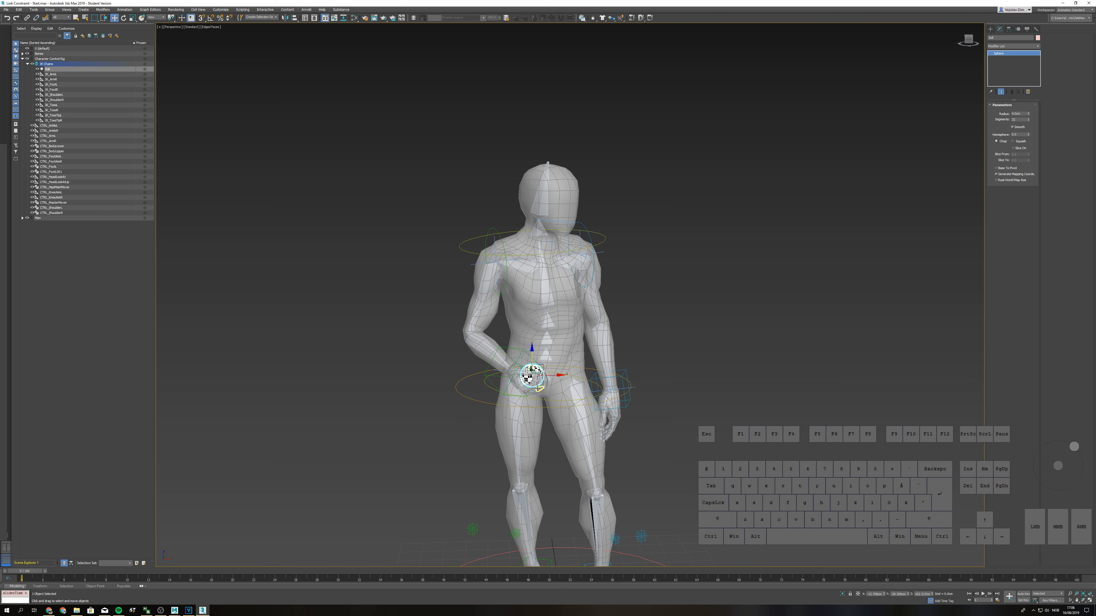
alt+middle_drag(524, 396, 531, 381)
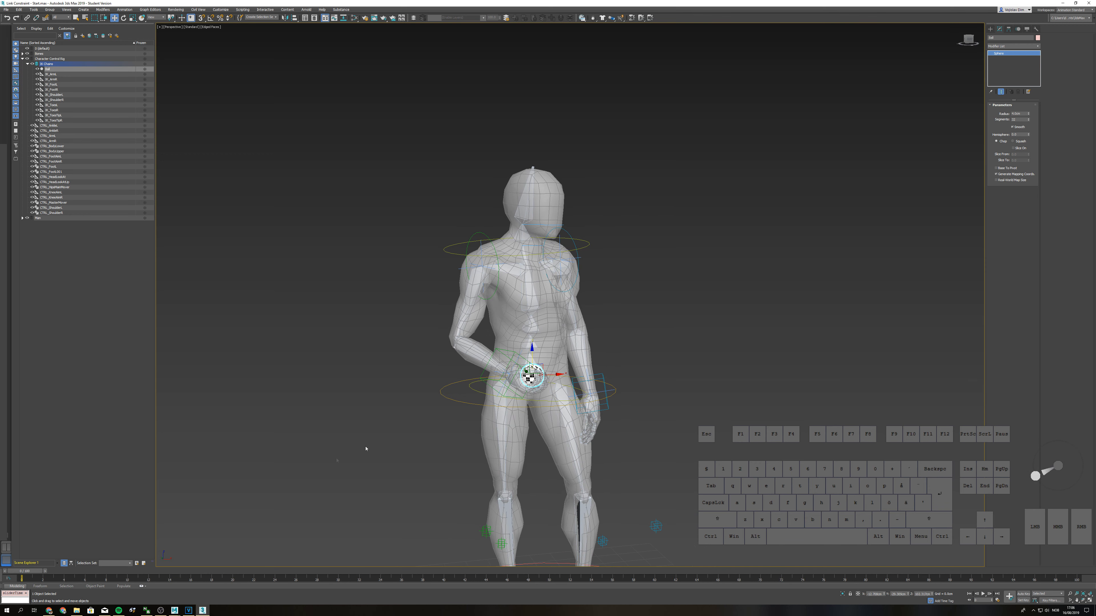
drag(32, 573, 154, 581)
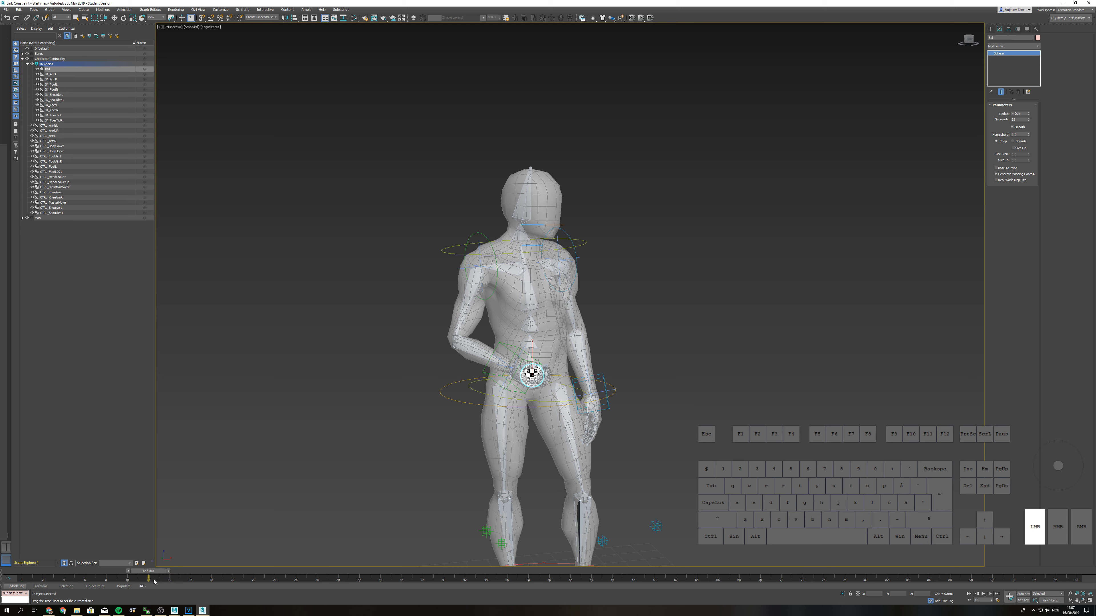
drag(154, 582, 429, 573)
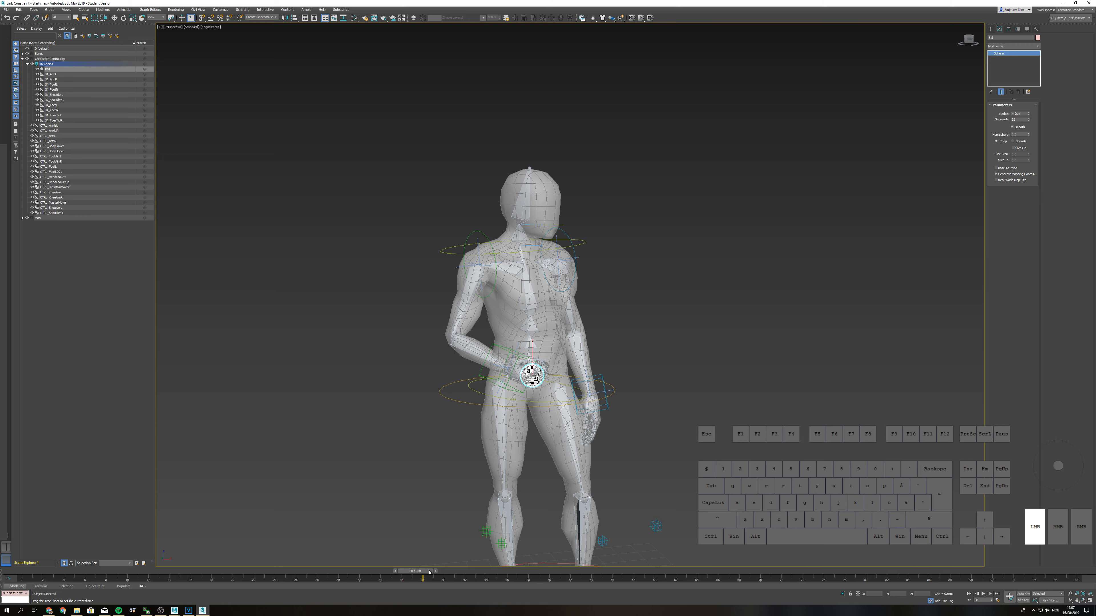
drag(433, 572, 23, 540)
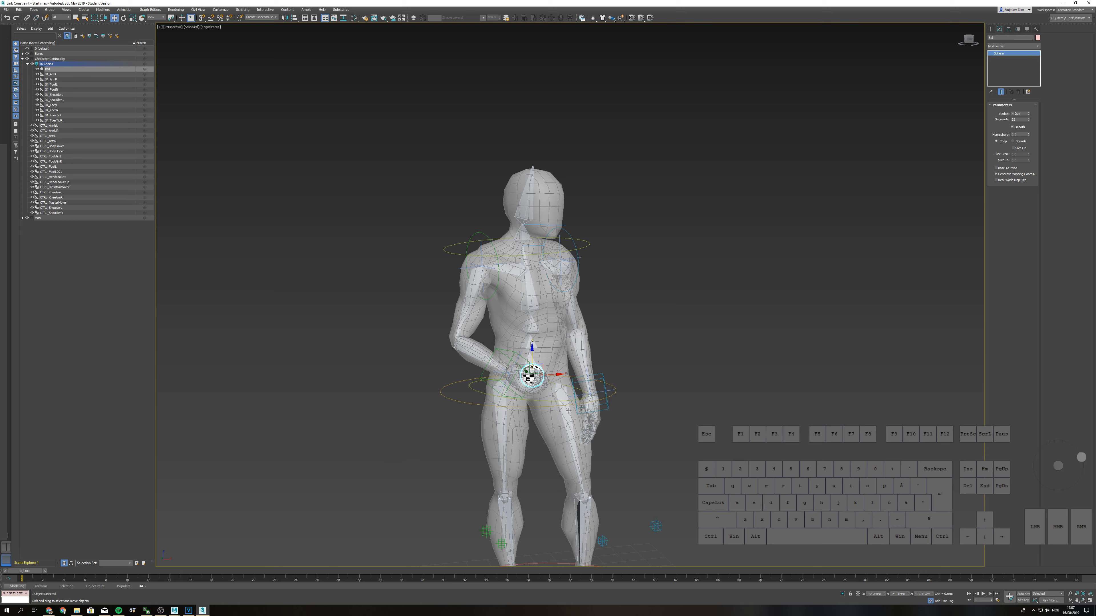
ctrl+alt+middle_drag(451, 432, 564, 425)
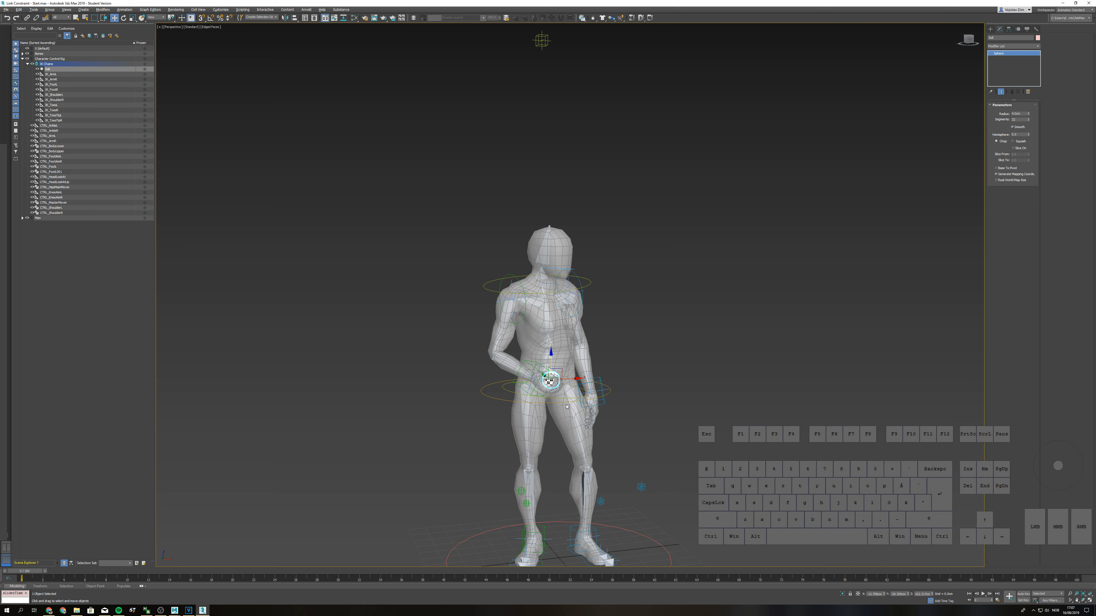
mouse_move(550, 373)
ctrl+alt+middle_down()
mouse_move(558, 389)
mouse_move(565, 366)
mouse_move(566, 387)
ctrl+alt+middle_up()
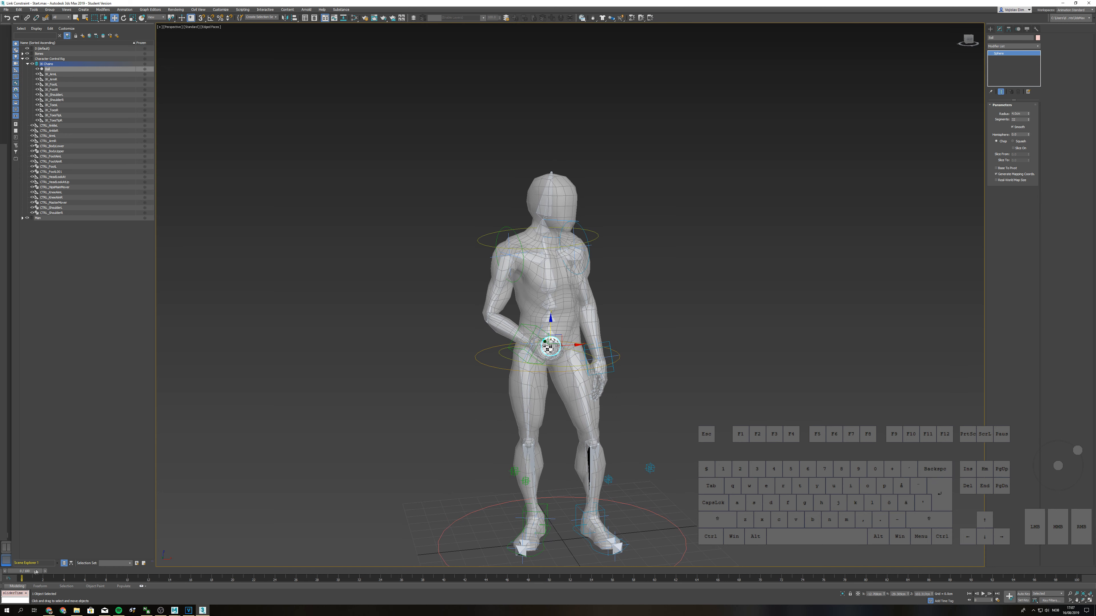
key(n)
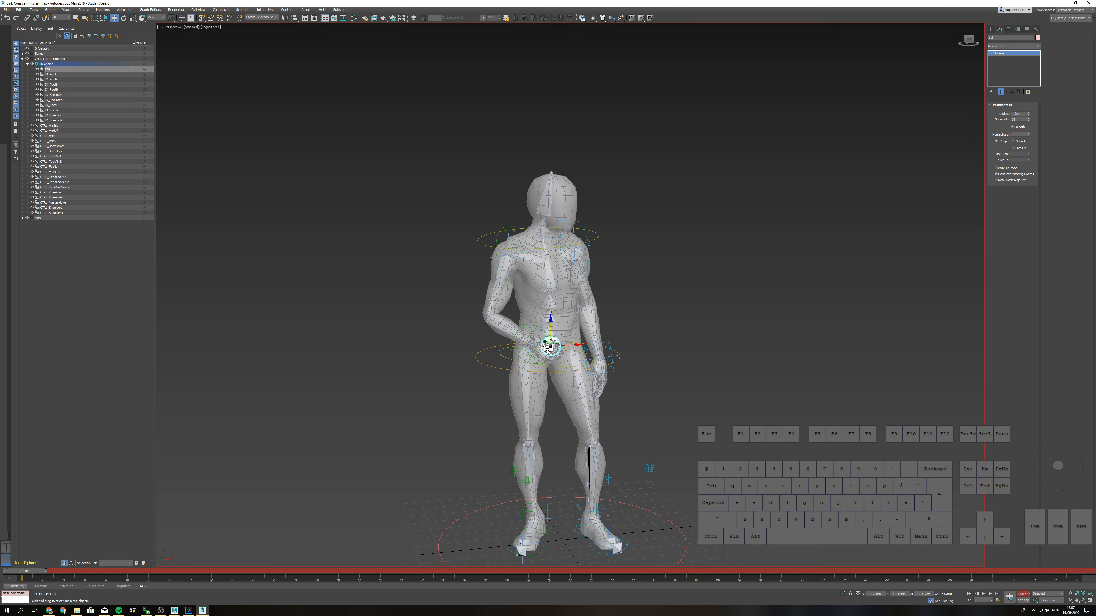
key(n)
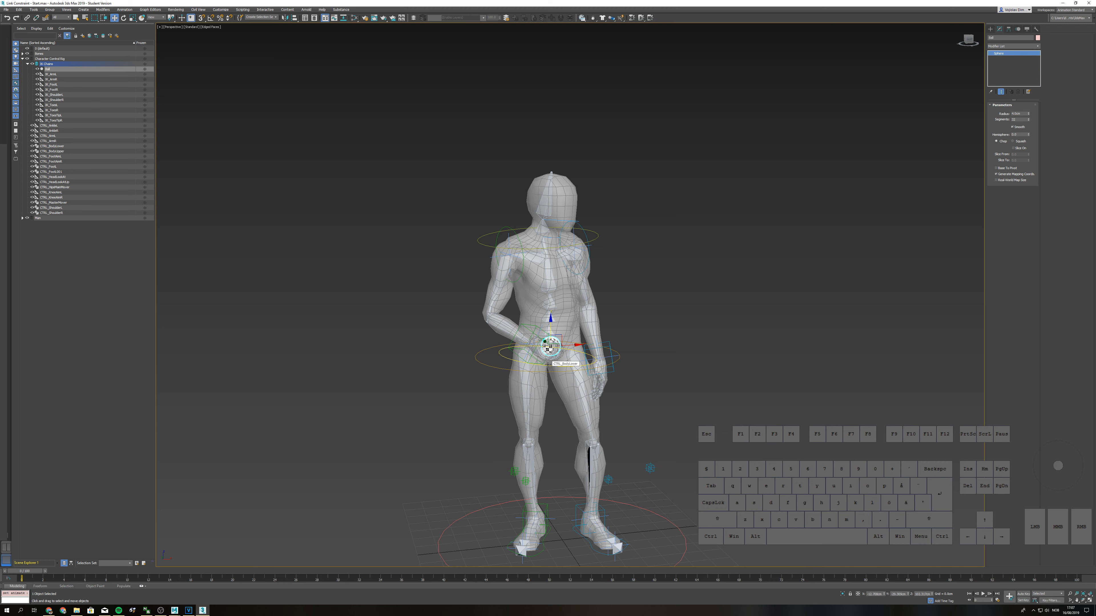
alt+middle_drag(547, 363, 555, 387)
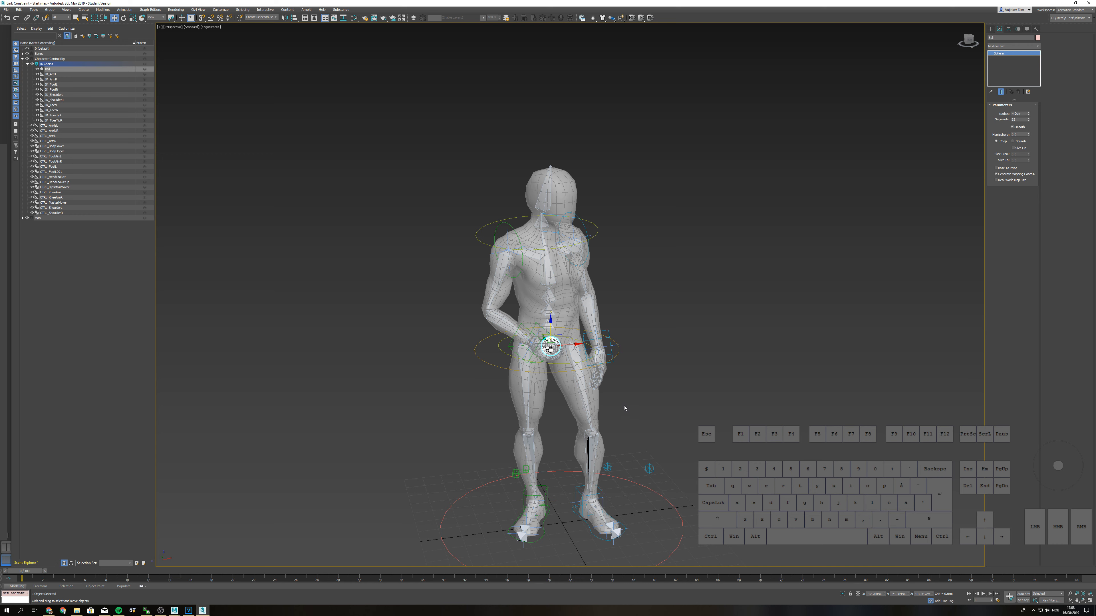
alt+middle_drag(624, 400, 603, 405)
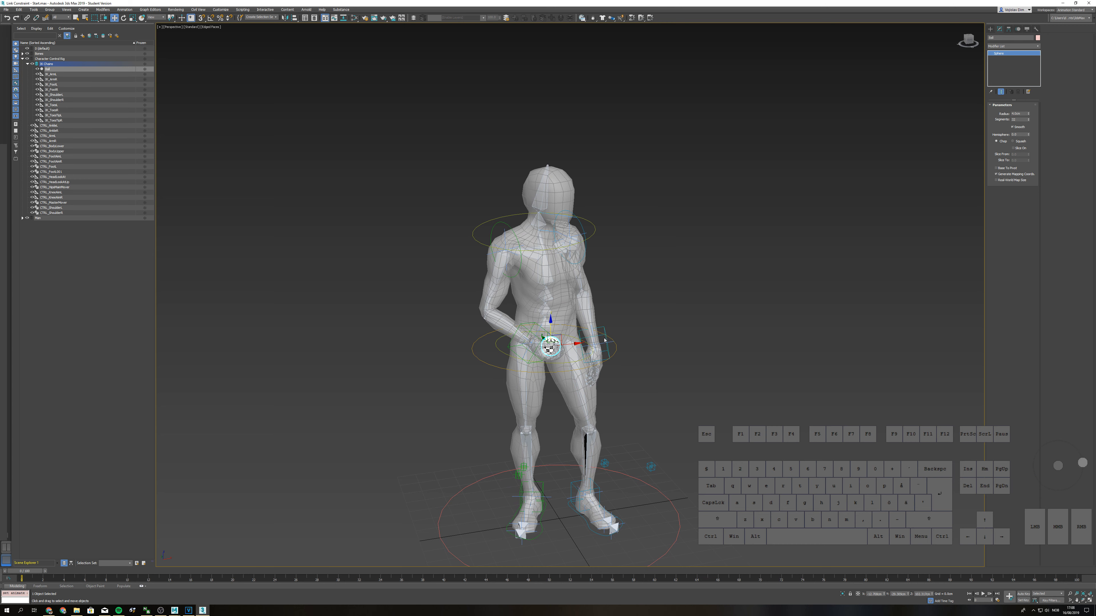
key(n)
key(n)
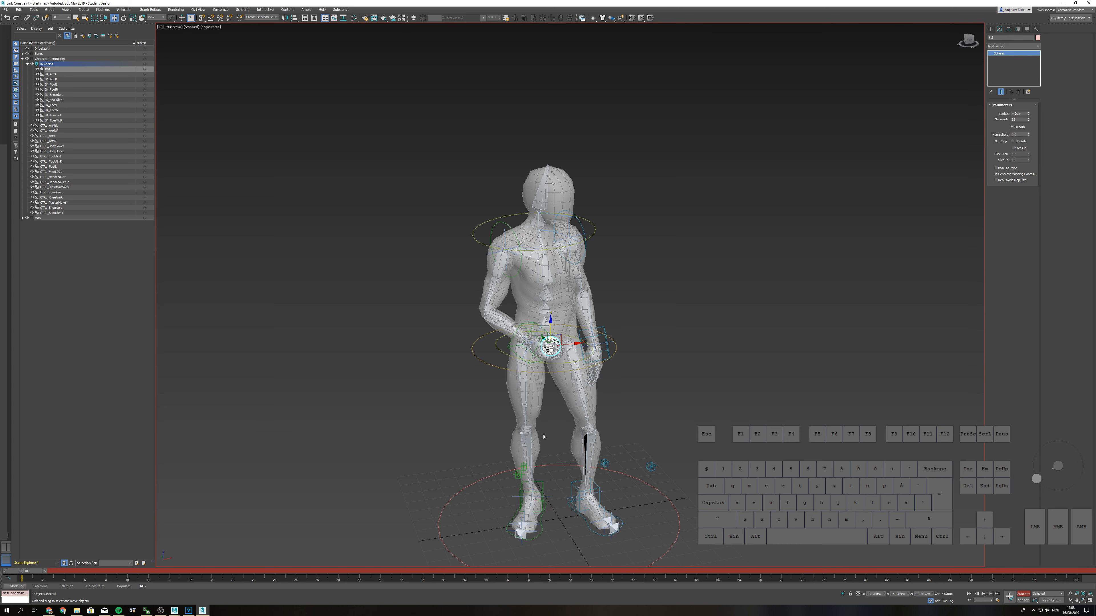
mouse_move(41, 571)
mouse_down()
mouse_move(526, 589)
mouse_move(29, 583)
mouse_up()
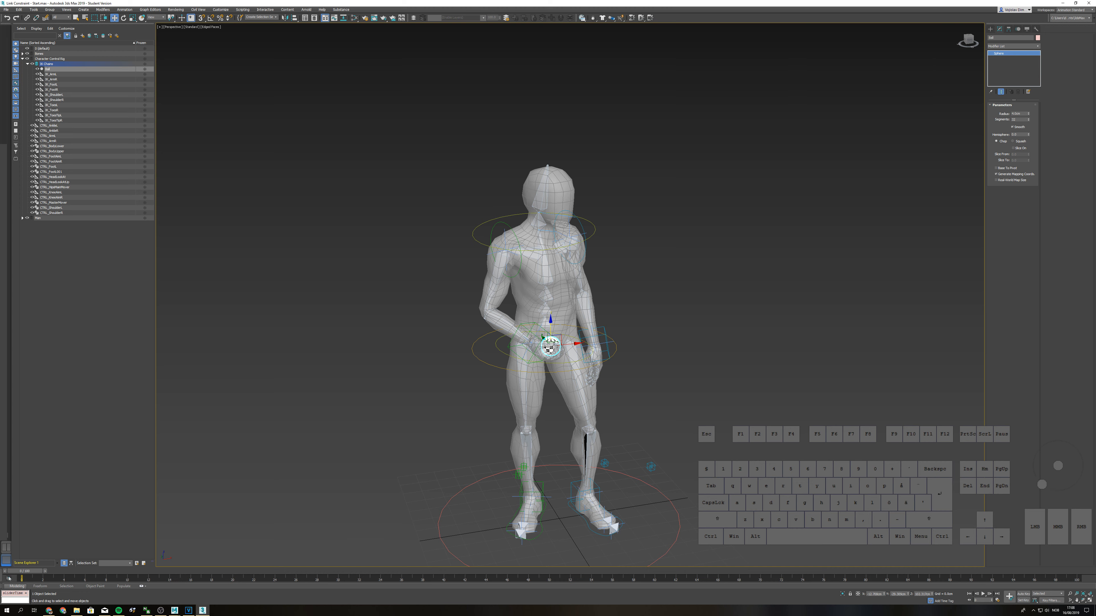
mouse_move(26, 572)
mouse_down()
mouse_move(61, 576)
mouse_move(24, 577)
mouse_up()
- Create a Point helper and align it to the ball, matching pivot position and orientation on the X, Y and Z axes
click(990, 29)
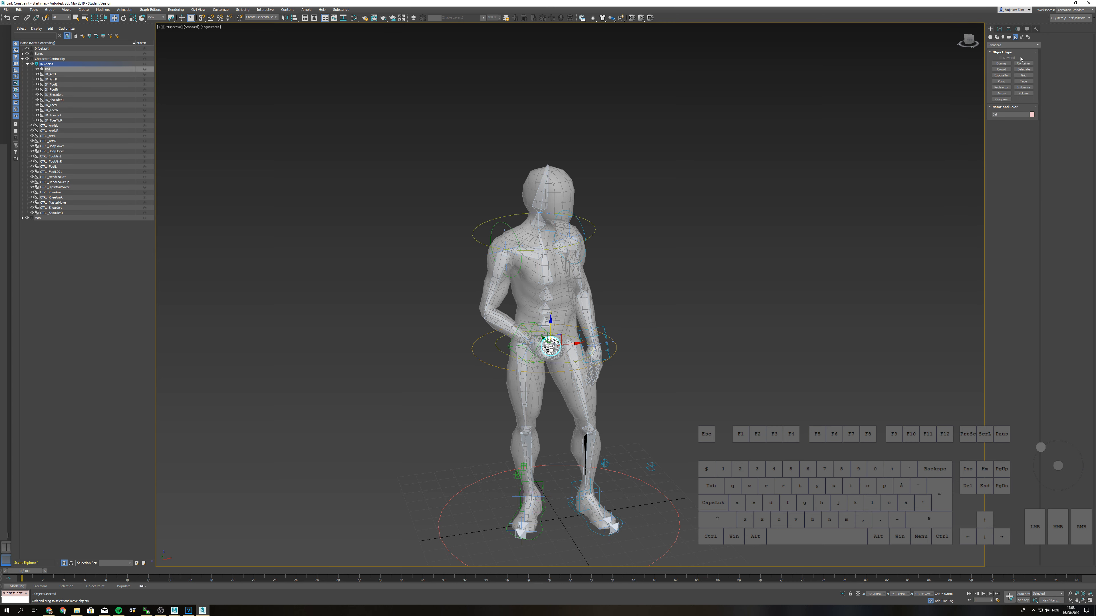
click(1000, 81)
click(656, 402)
key(alt+a)
click(550, 347)
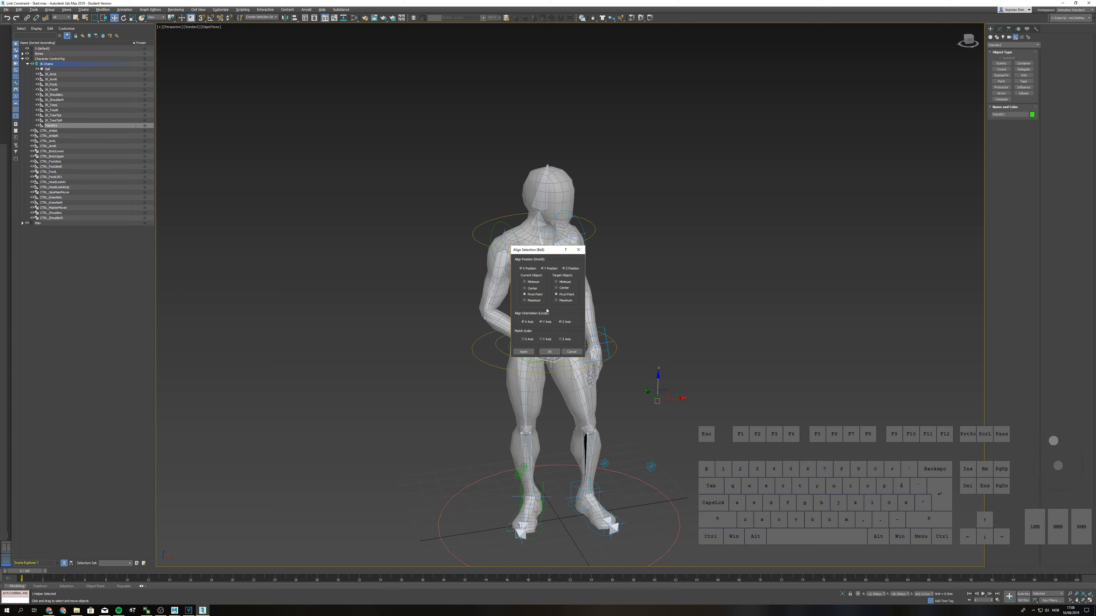
click(549, 352)
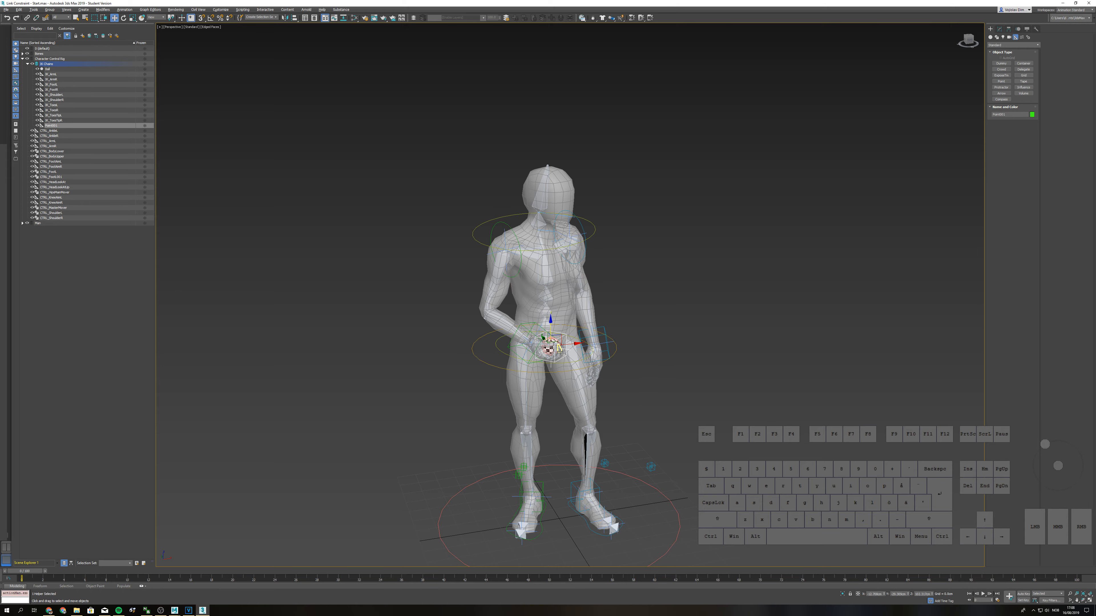
- Link the Point helper around the ball to the hand of the character's bent arm
scroll(559, 352, up, 5)
alt+middle_drag(560, 352, 664, 462)
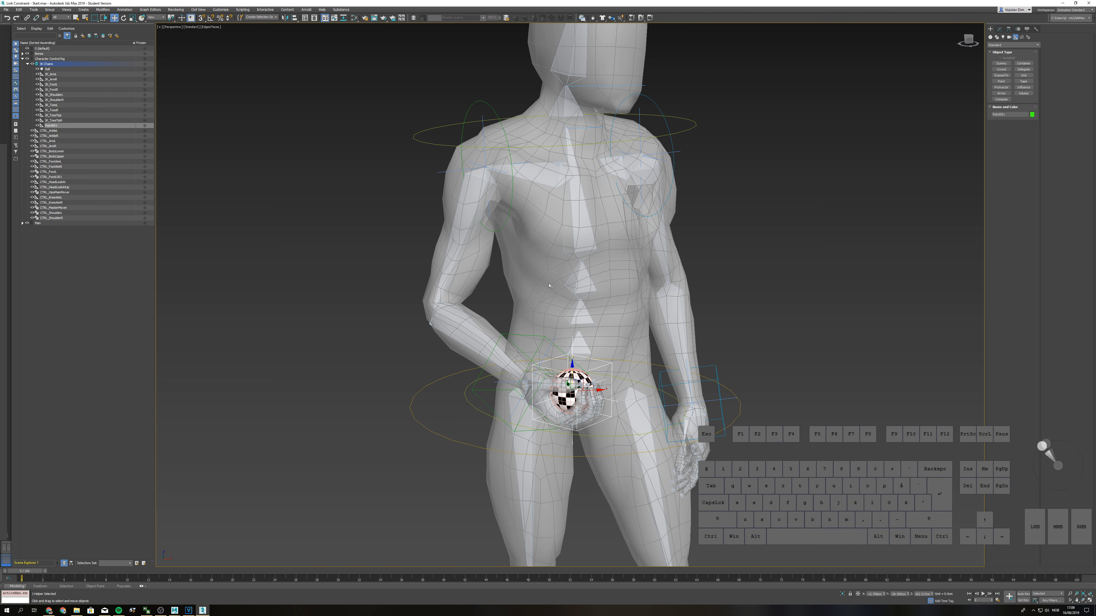
click(27, 17)
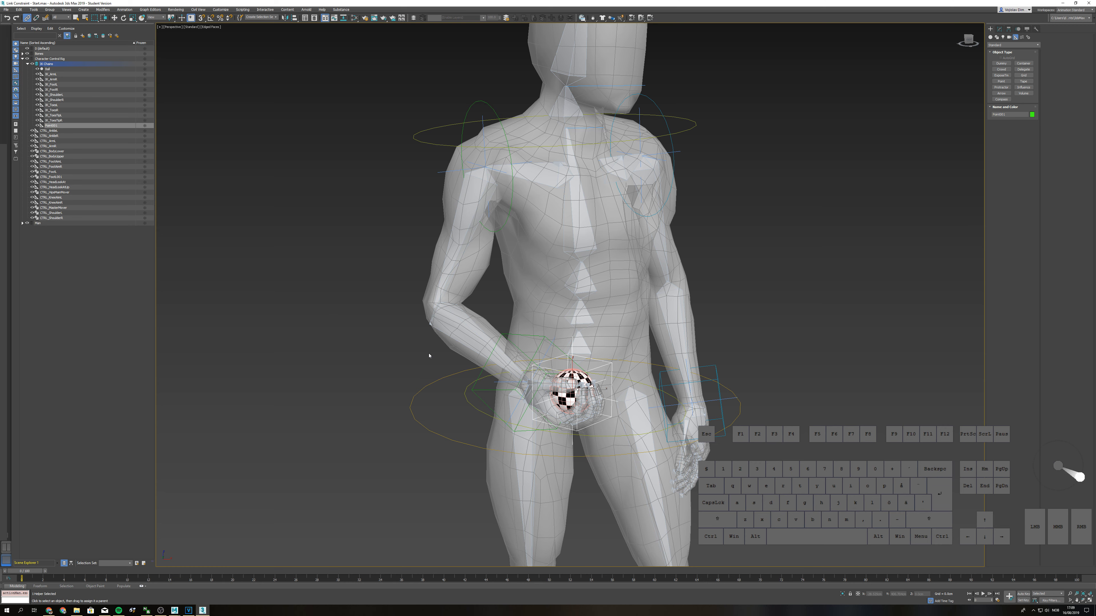
drag(537, 424, 548, 407)
scroll(709, 366, down, 2)
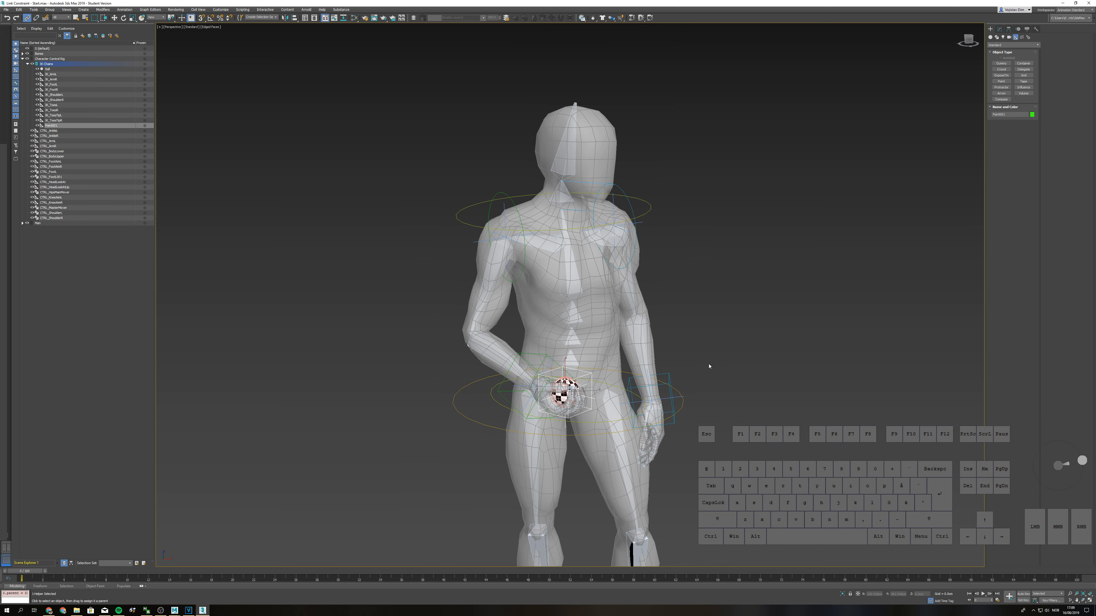
- Rename the Point helper around the ball to REF_Ball
click(1009, 115)
text(REF_Ba)
key(BackSpace)
text(all)
key(Return)
key(w)
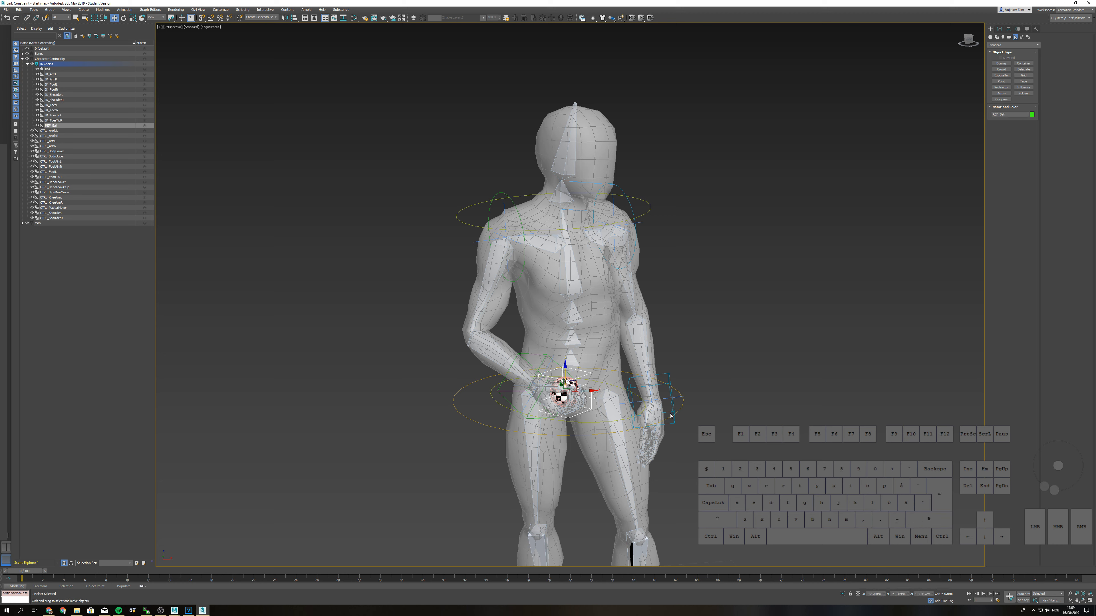
- Play back the animation to check how the REF_Ball helper moves with the hand, and return to frame 0
key(/)
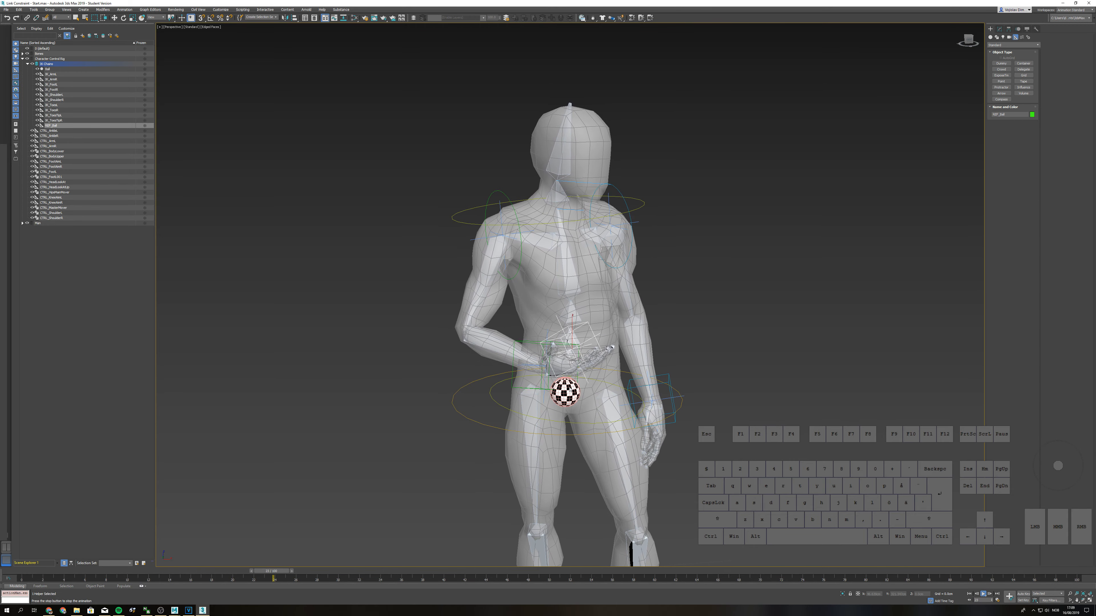
key(/)
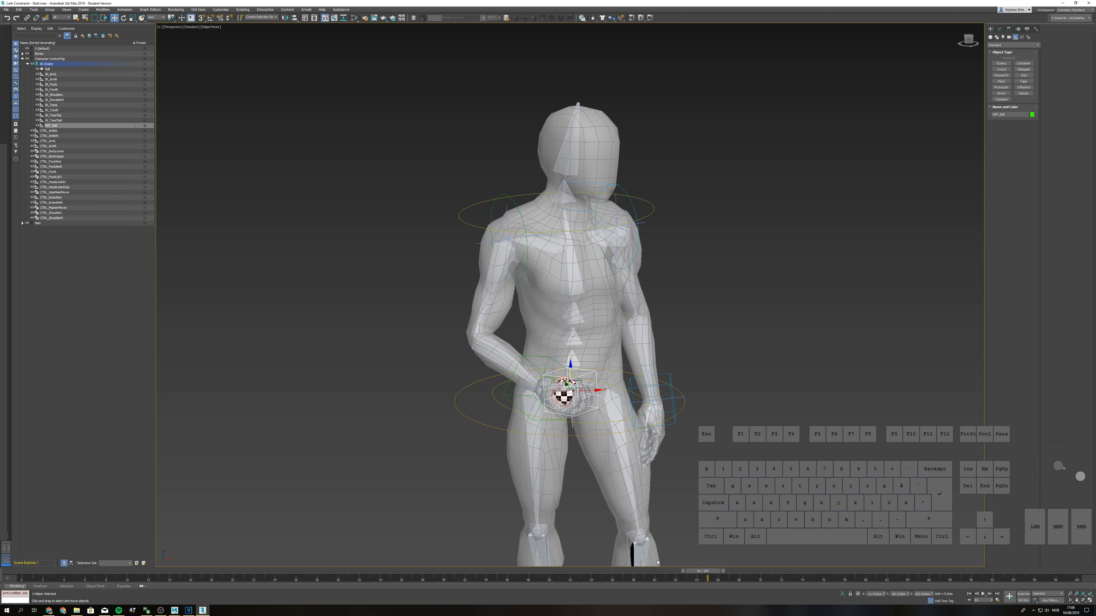
drag(713, 572, 63, 527)
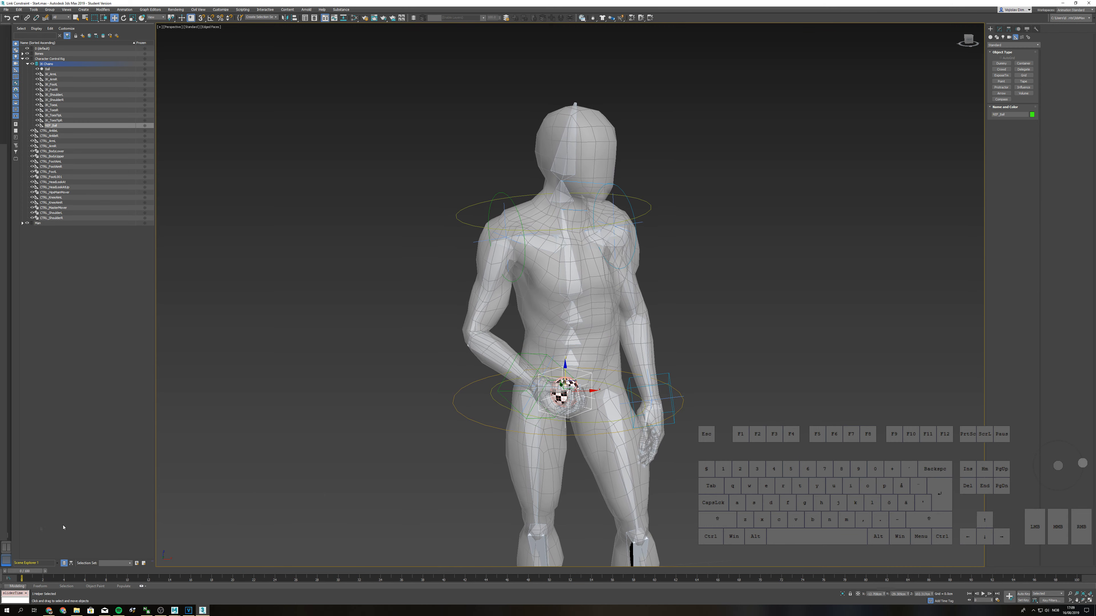
key(n)
key(n)
- Assign a Link Constraint to the ball at frame 0 with the B_Man_RightHand bone as its target
click(561, 396)
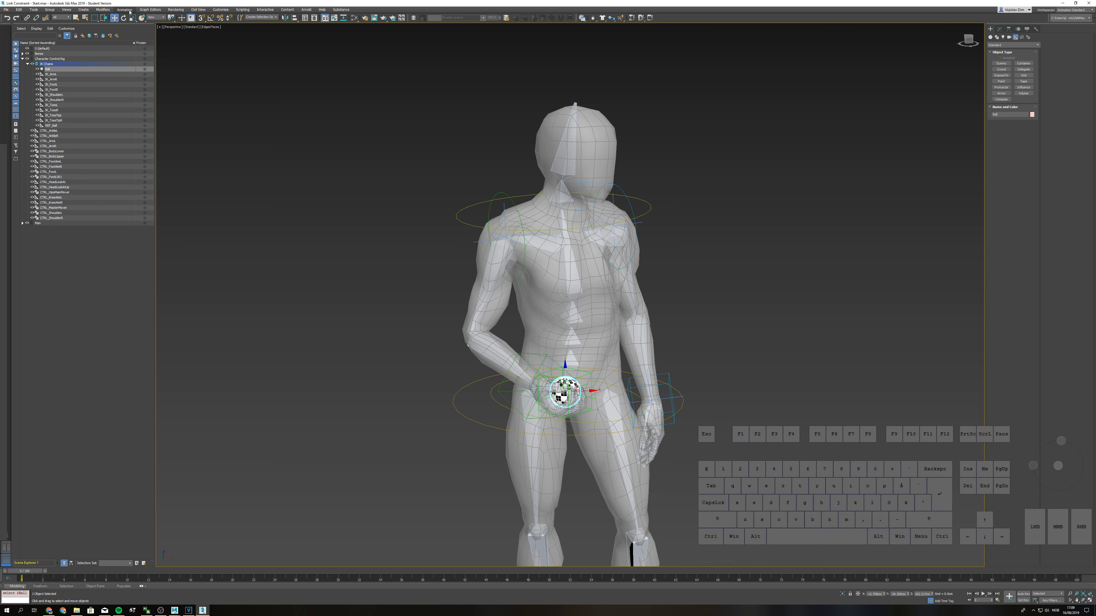
mouse_move(35, 572)
mouse_down()
mouse_move(172, 583)
mouse_move(23, 588)
mouse_up()
key(w)
click(124, 10)
mouse_move(147, 48)
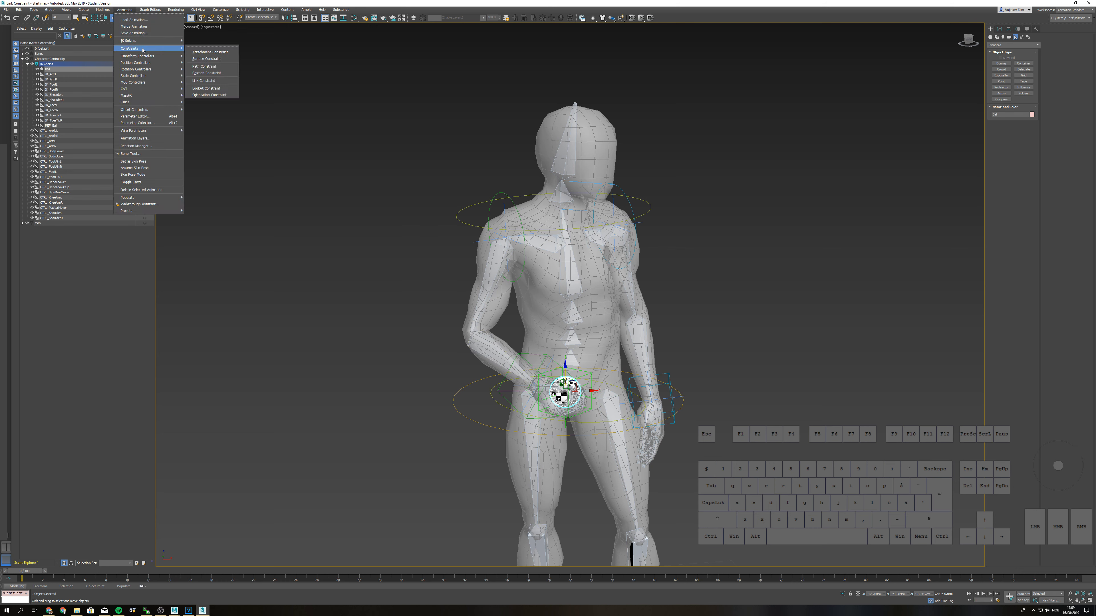
click(204, 81)
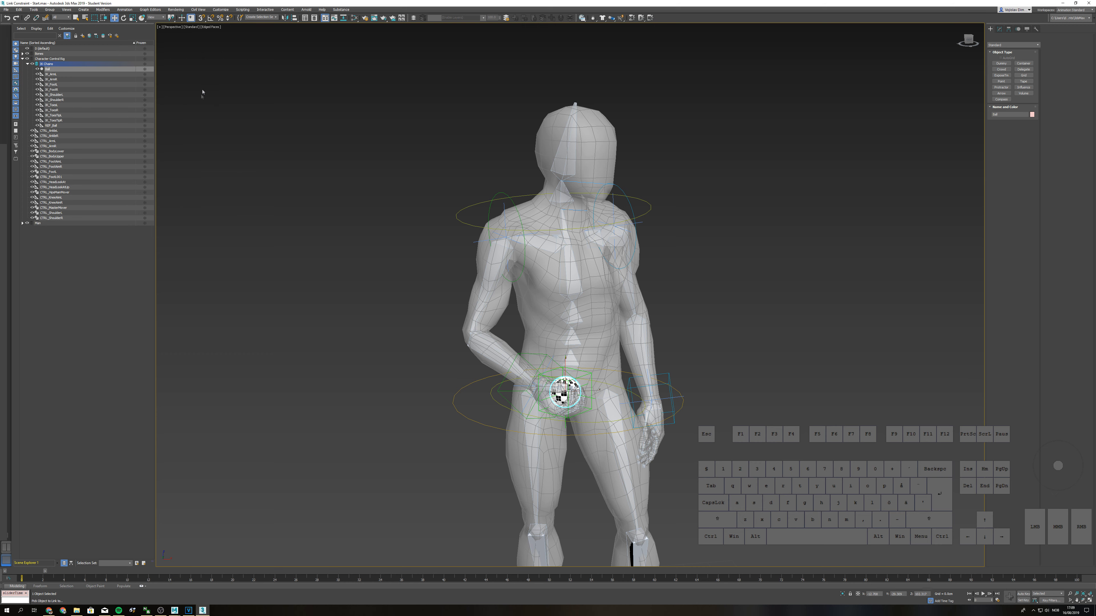
click(544, 402)
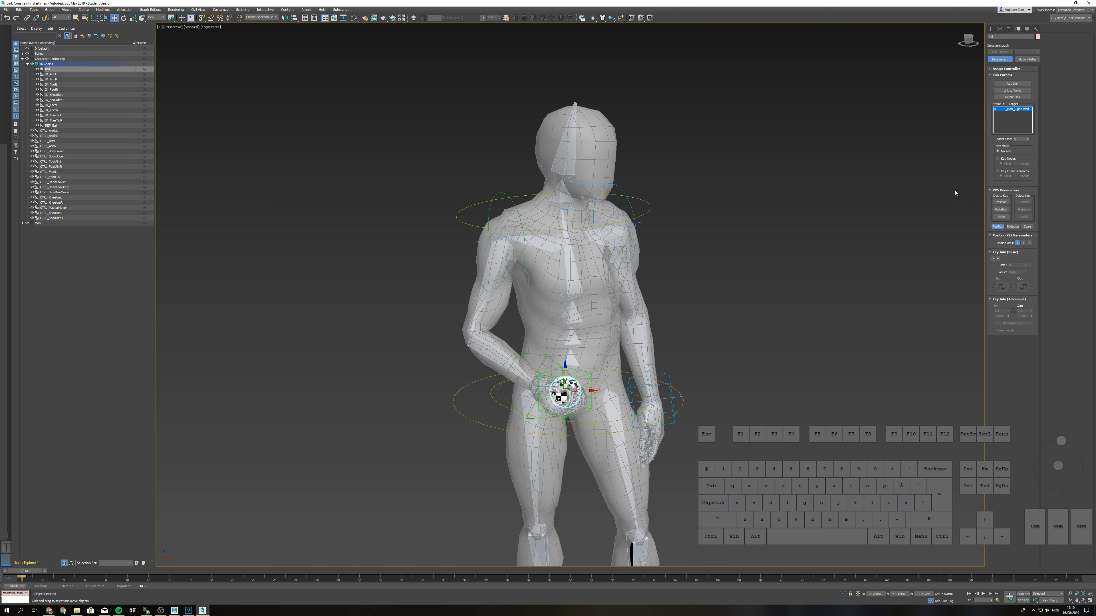
- Try switching the ball's link at frame 0 from the hand to the world, undo it and apply it again
click(1011, 91)
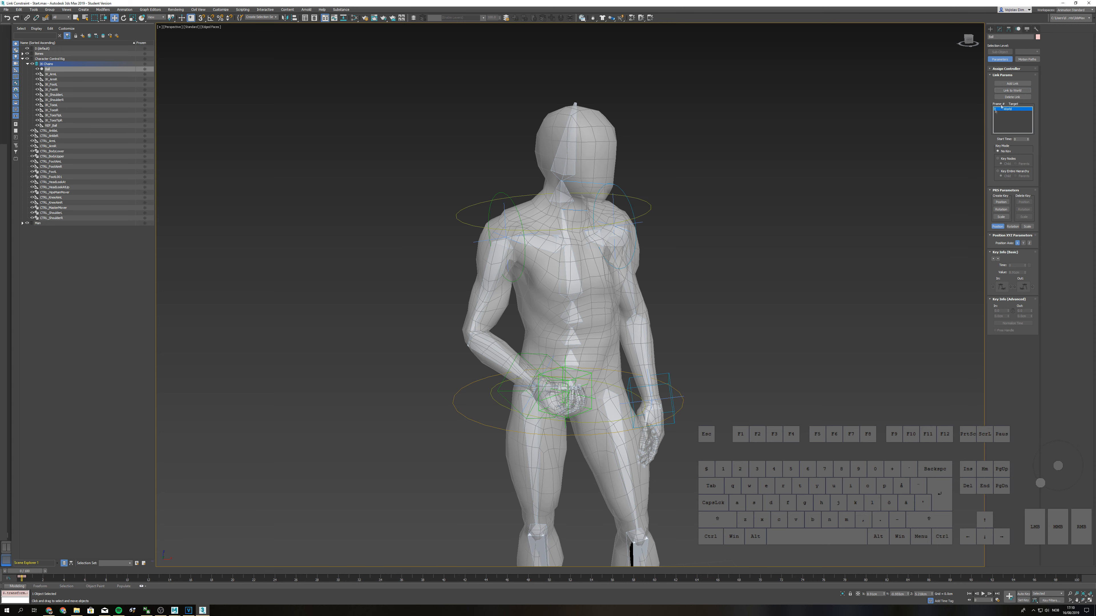
key(ctrl+z)
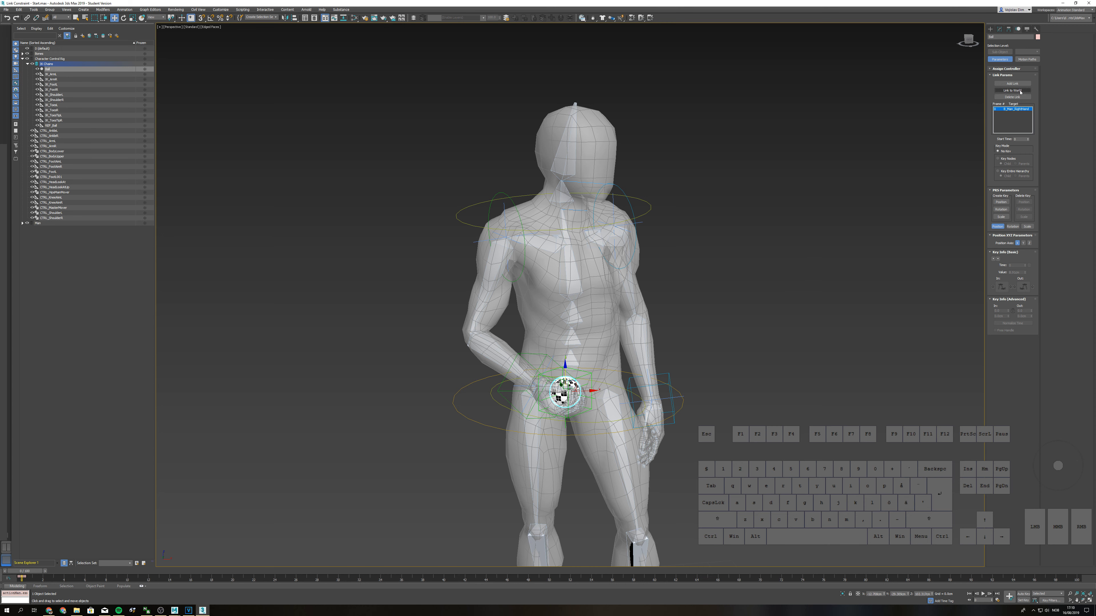
click(1011, 90)
scroll(832, 250, down, 6)
scroll(831, 251, up, 6)
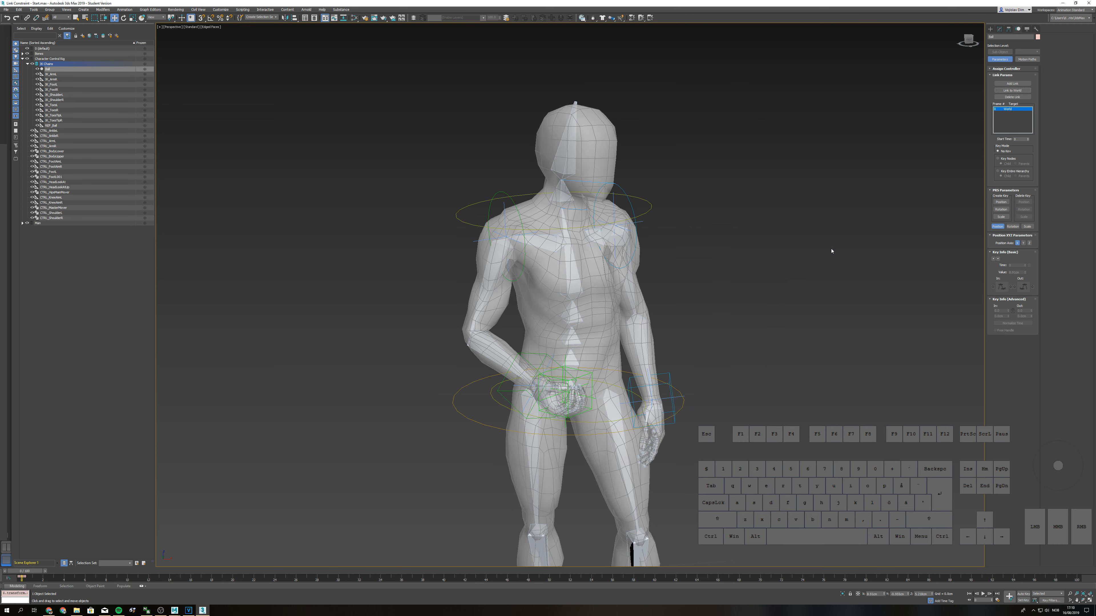
scroll(831, 249, down, 5)
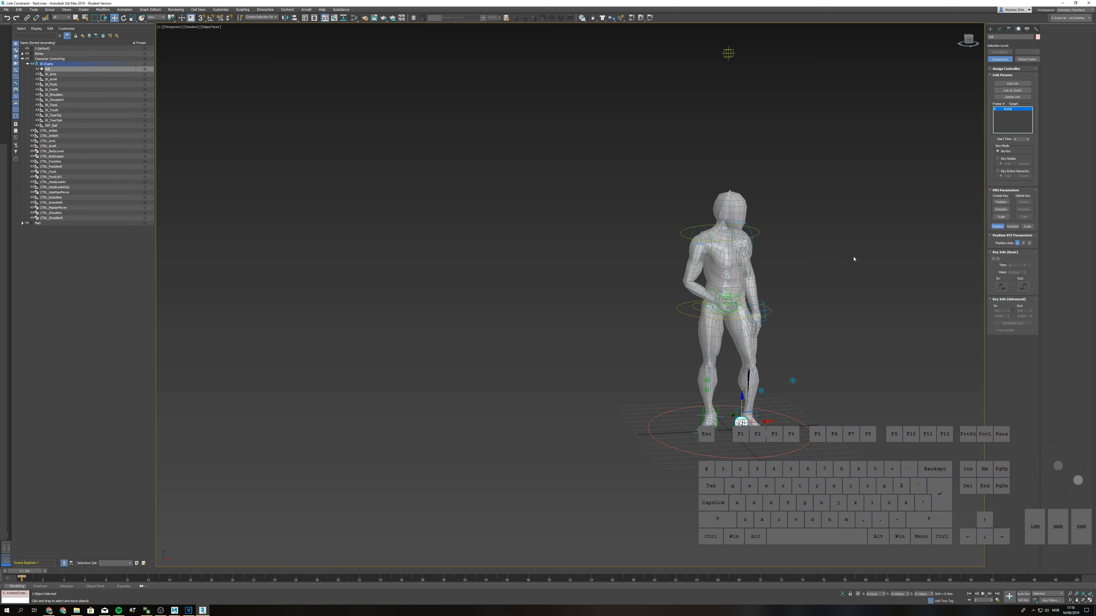
middle_drag(853, 259, 838, 252)
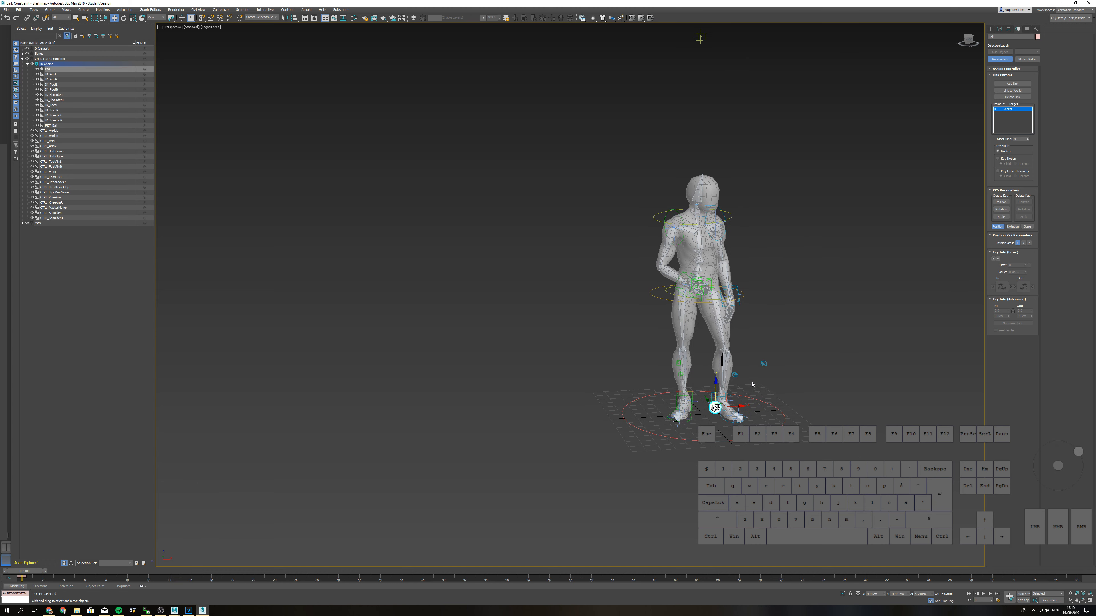
scroll(753, 384, up, 4)
middle_drag(762, 345, 752, 414)
ctrl+alt+middle_drag(776, 338, 781, 341)
middle_drag(781, 340, 773, 362)
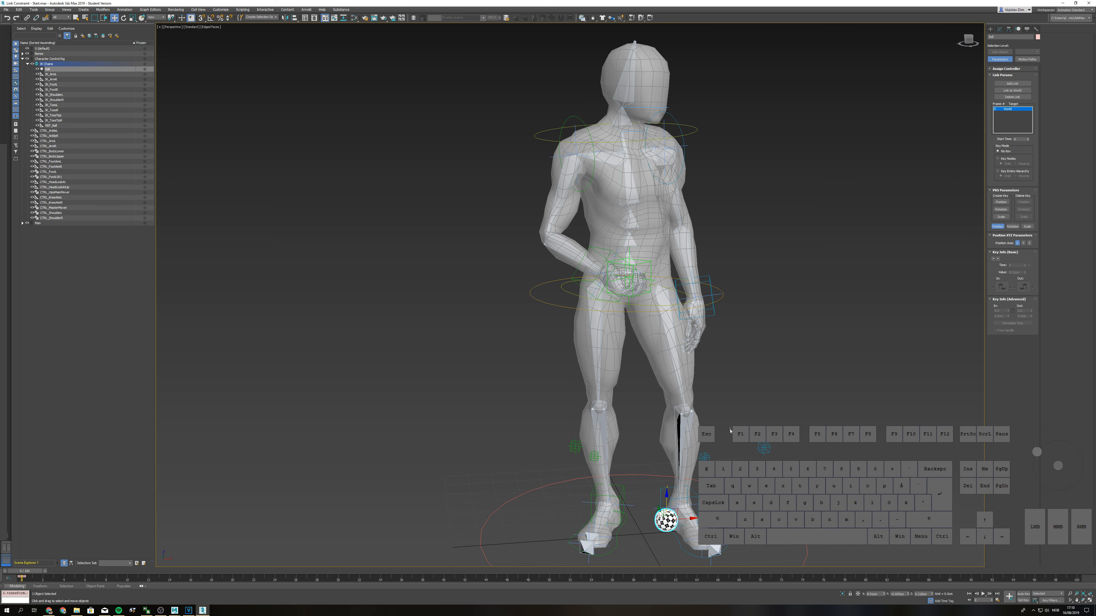
alt+middle_drag(745, 457, 887, 324)
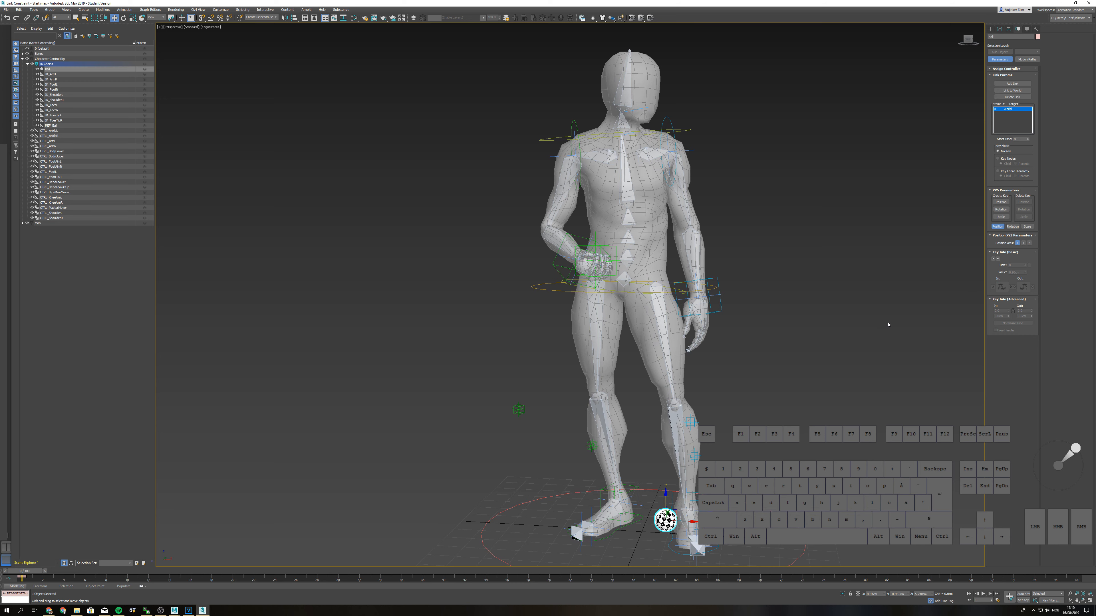
- Add B_Man_RightHand back as the ball's link target at frame 0
click(1012, 84)
click(583, 264)
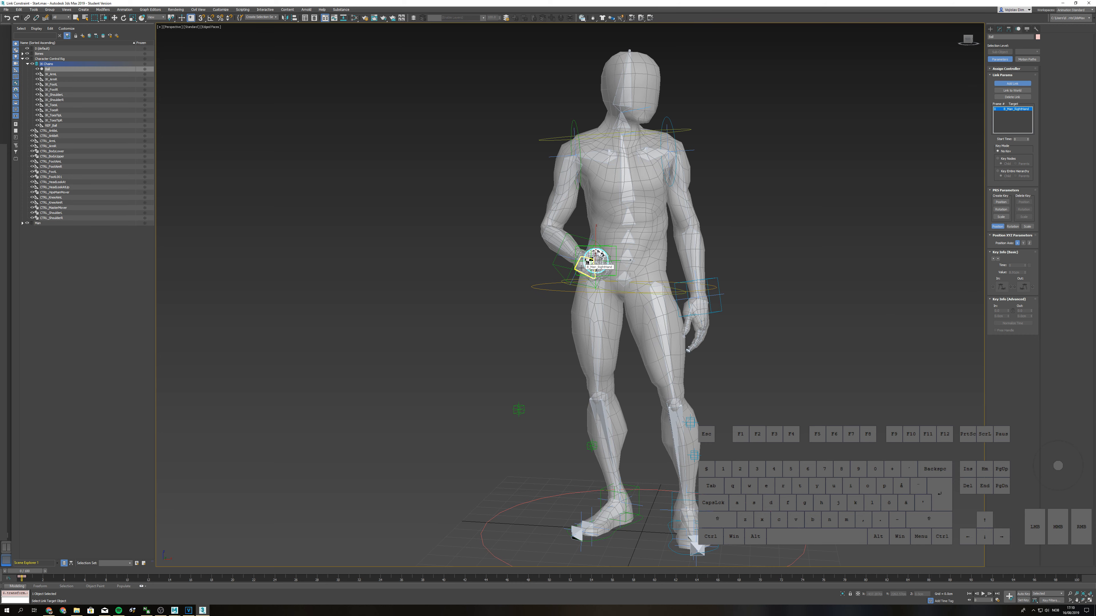
alt+middle_drag(586, 268, 636, 292)
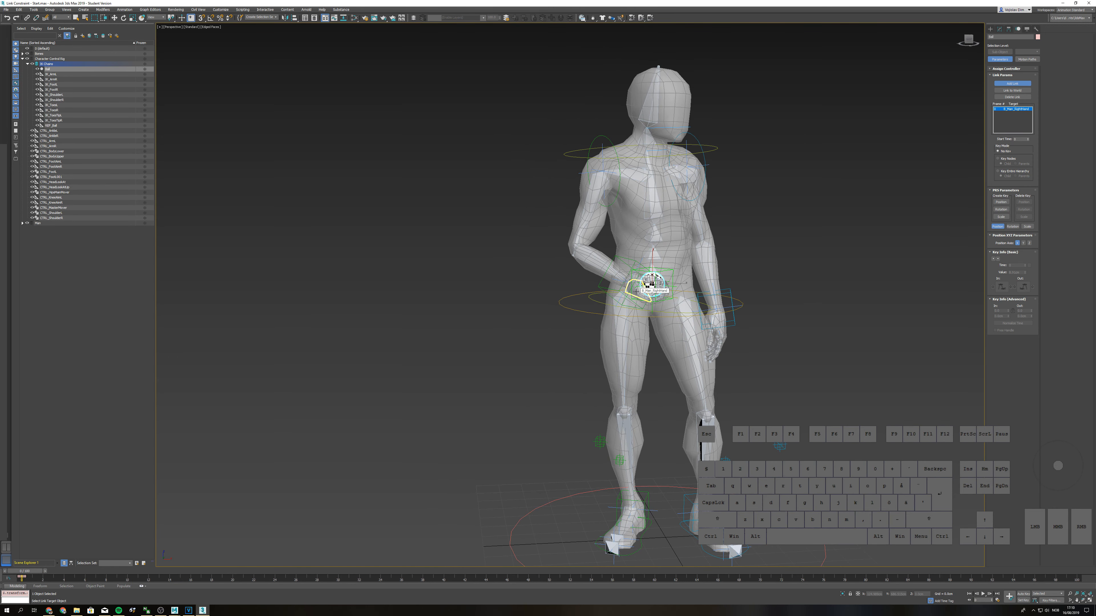
key(w)
- Select the right hand bone and the ball in turn to examine how the two relate in the link
click(637, 293)
alt+middle_drag(662, 327, 677, 296)
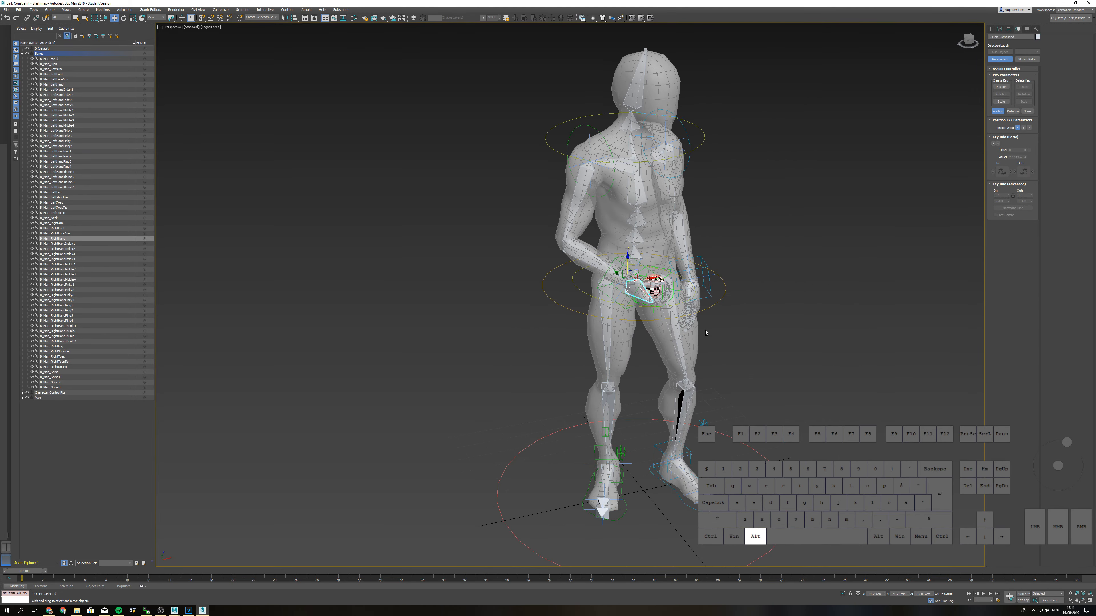
click(676, 293)
click(654, 287)
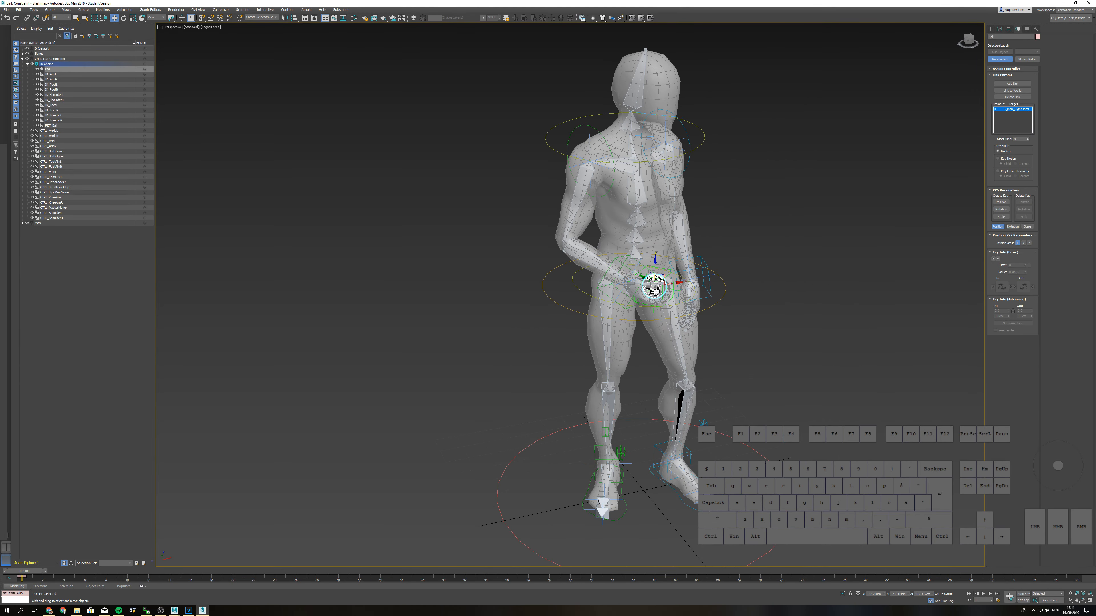
click(638, 296)
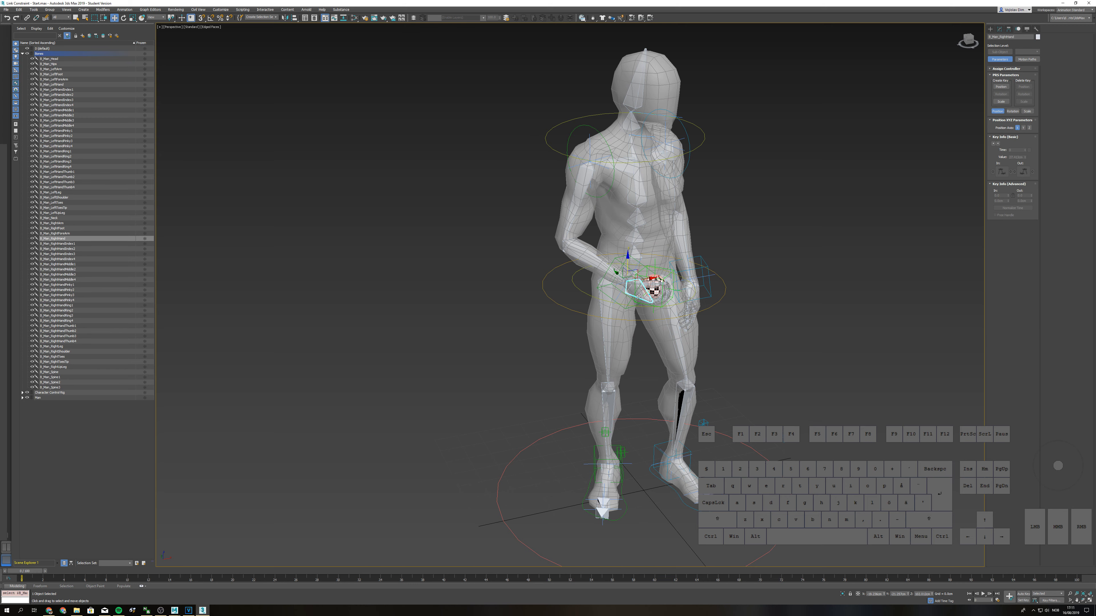
alt+middle_drag(643, 293, 673, 295)
middle_drag(698, 336, 669, 298)
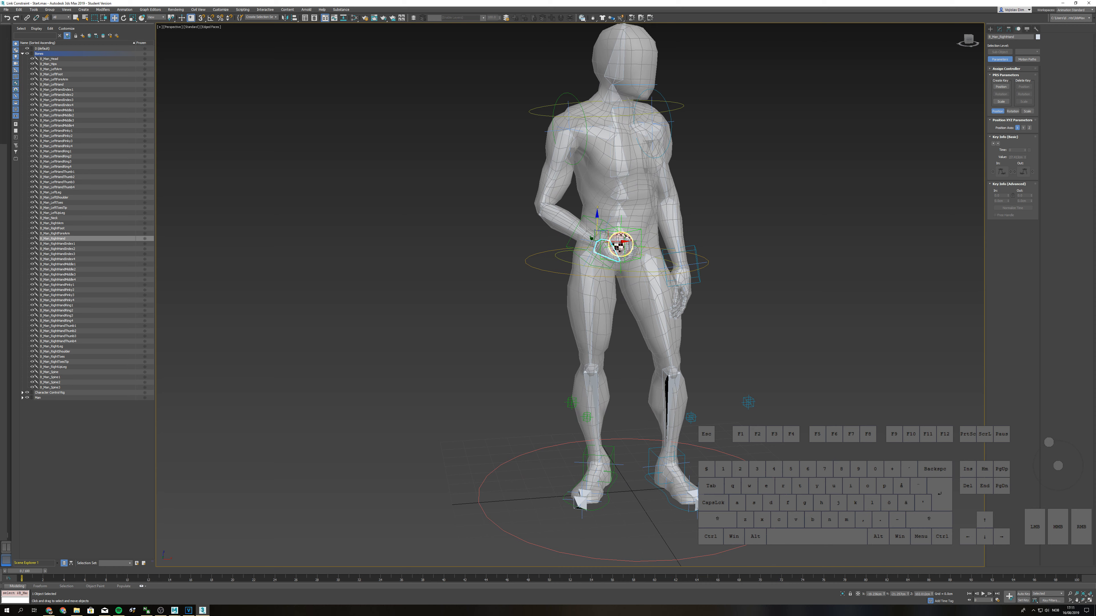
click(620, 244)
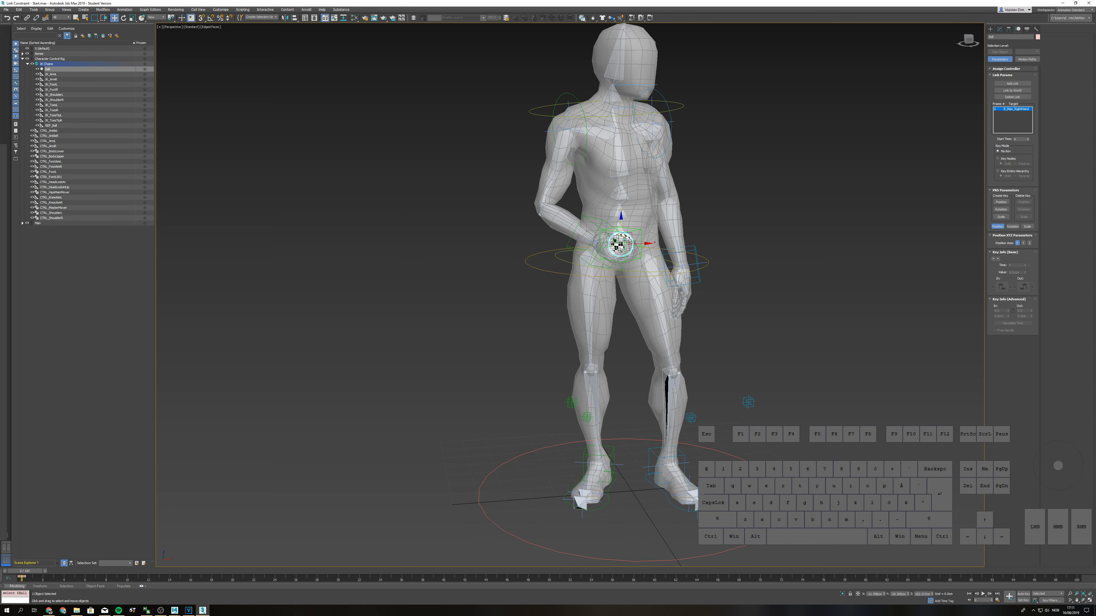
- Link the ball to the world at frame 0 and examine where it sits relative to the character
click(1016, 92)
click(855, 403)
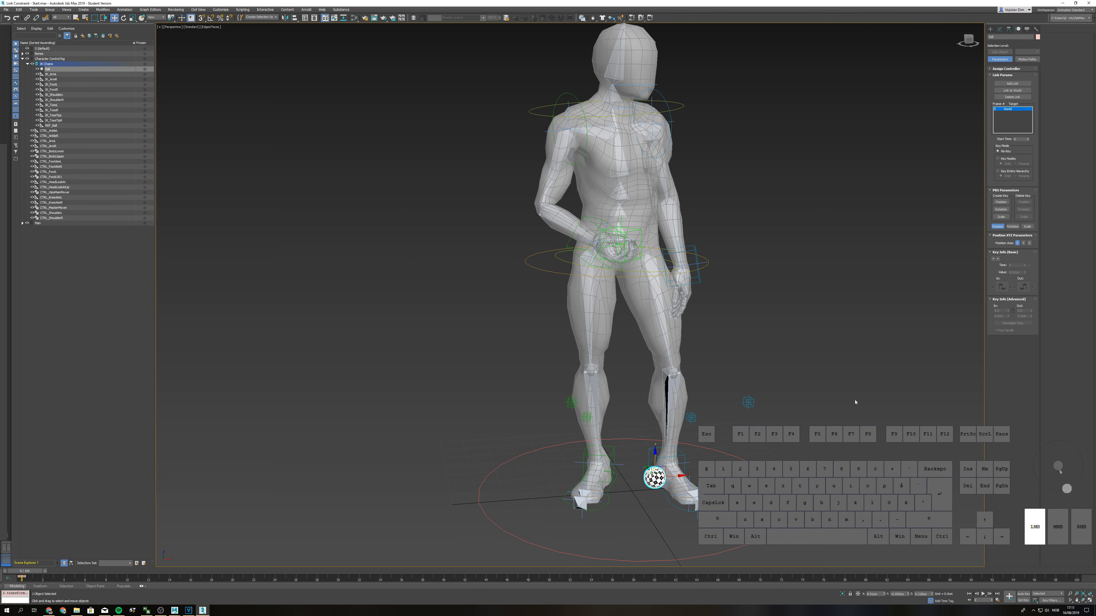
middle_drag(753, 503, 670, 545)
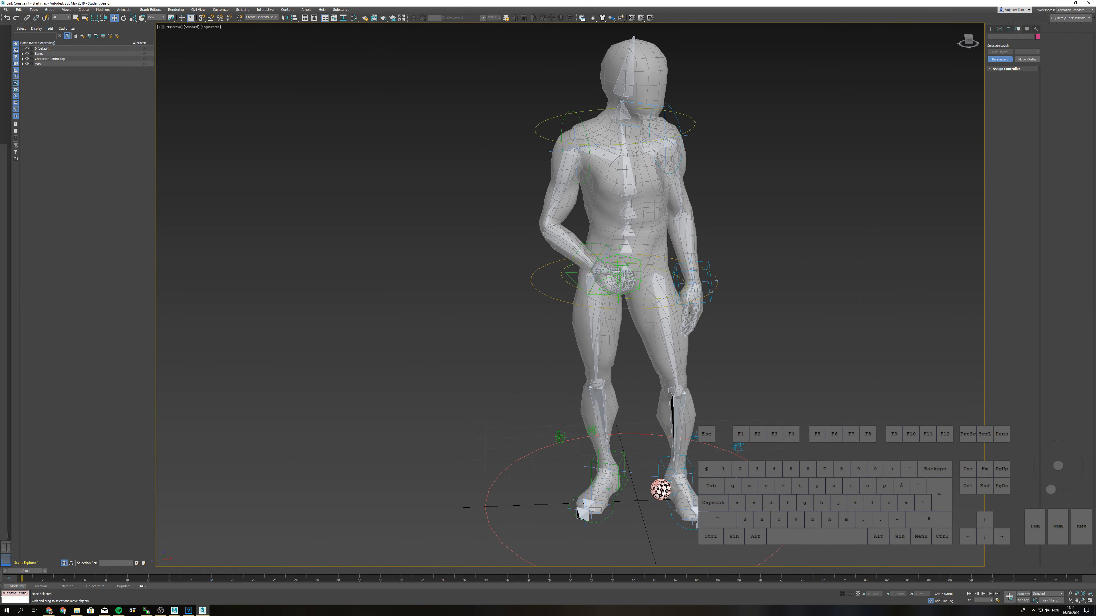
click(660, 490)
mouse_move(655, 496)
ctrl+alt+middle_down()
mouse_move(645, 517)
mouse_move(655, 503)
ctrl+alt+middle_up()
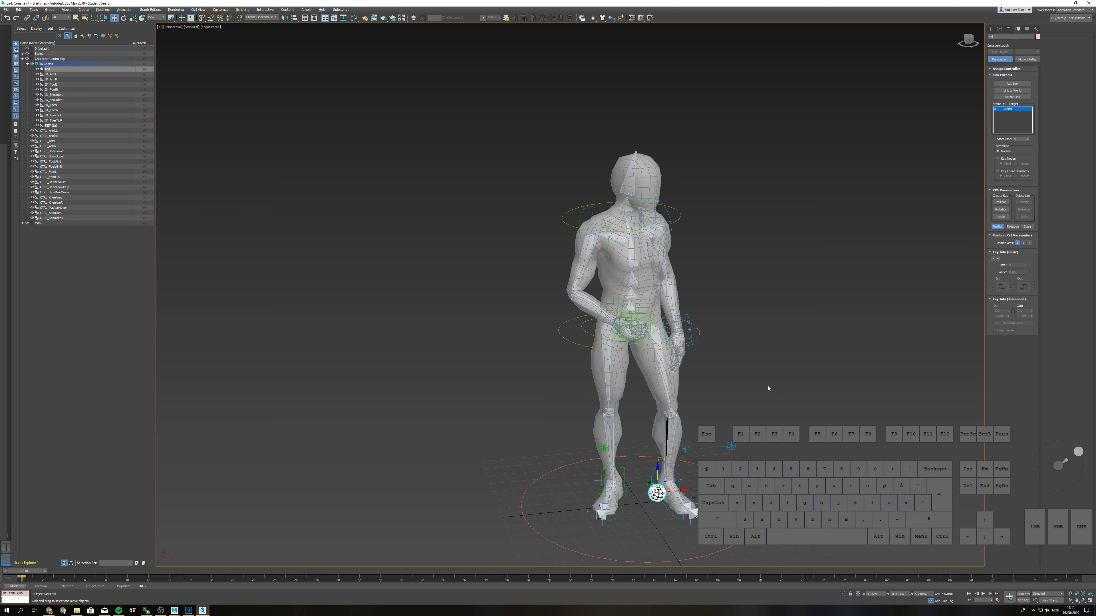
middle_drag(755, 380, 825, 382)
ctrl+alt+middle_drag(796, 389, 779, 343)
alt+middle_drag(779, 345, 814, 372)
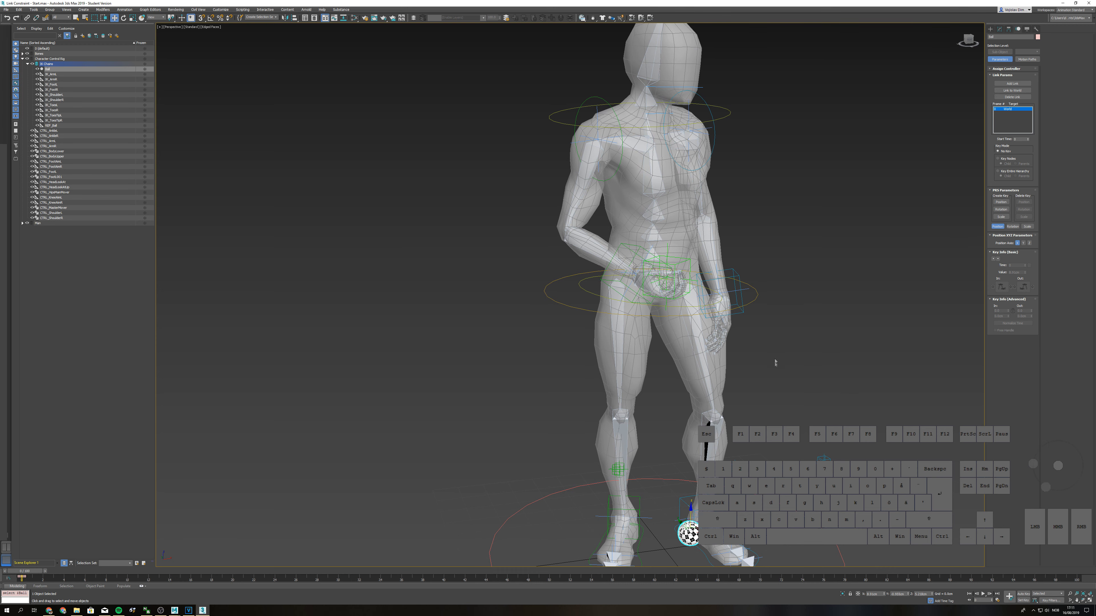
- Align the world-linked ball to the REF_Ball helper in the character's hand
key(alt+a)
click(690, 261)
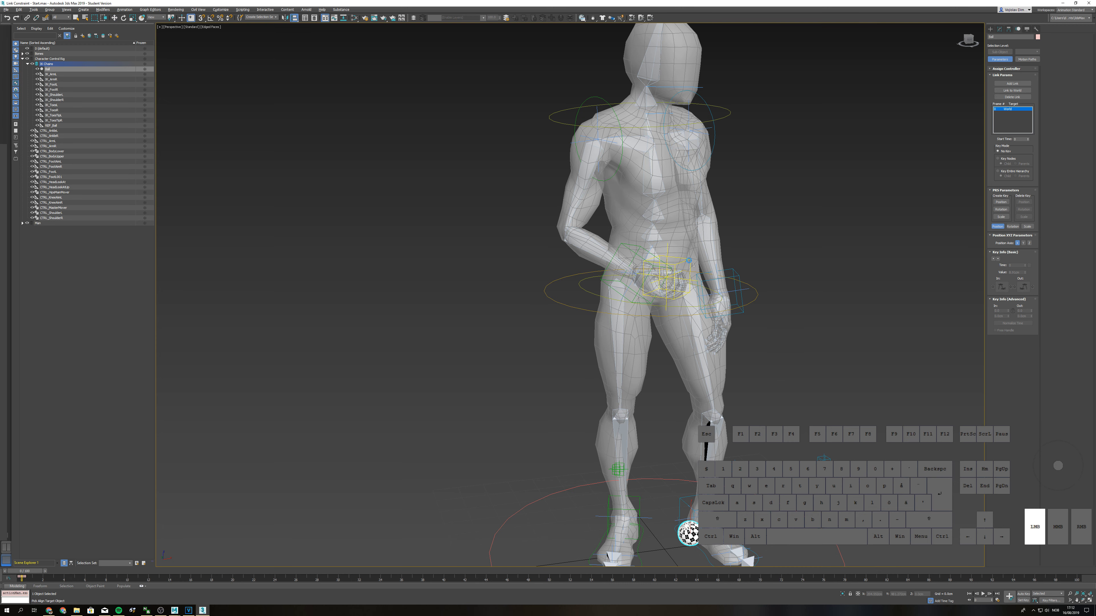
click(555, 352)
alt+middle_drag(783, 372, 858, 322)
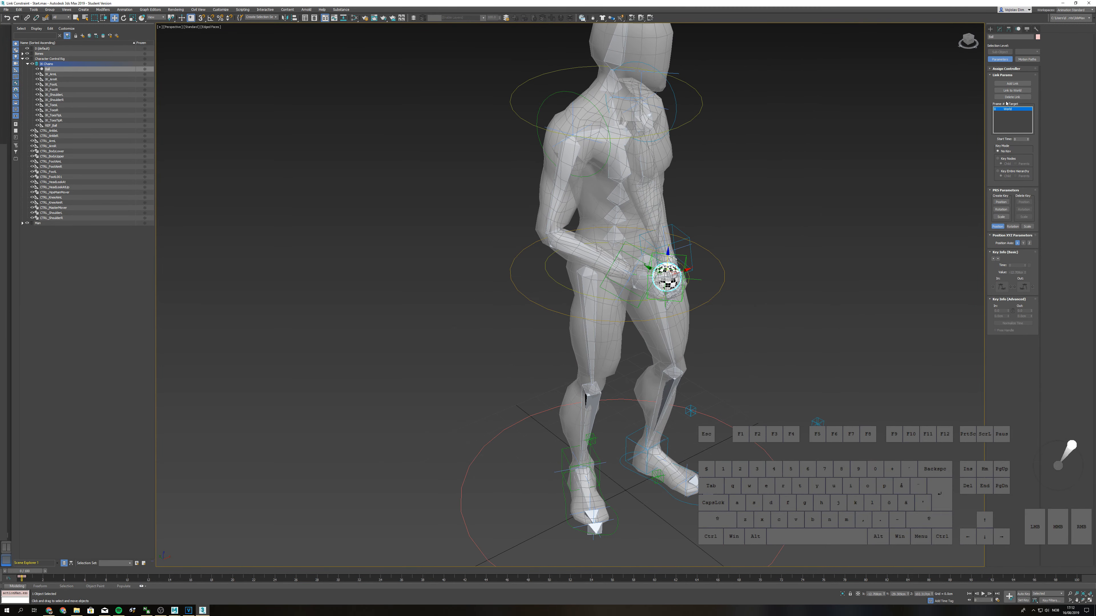
alt+middle_drag(759, 281, 772, 308)
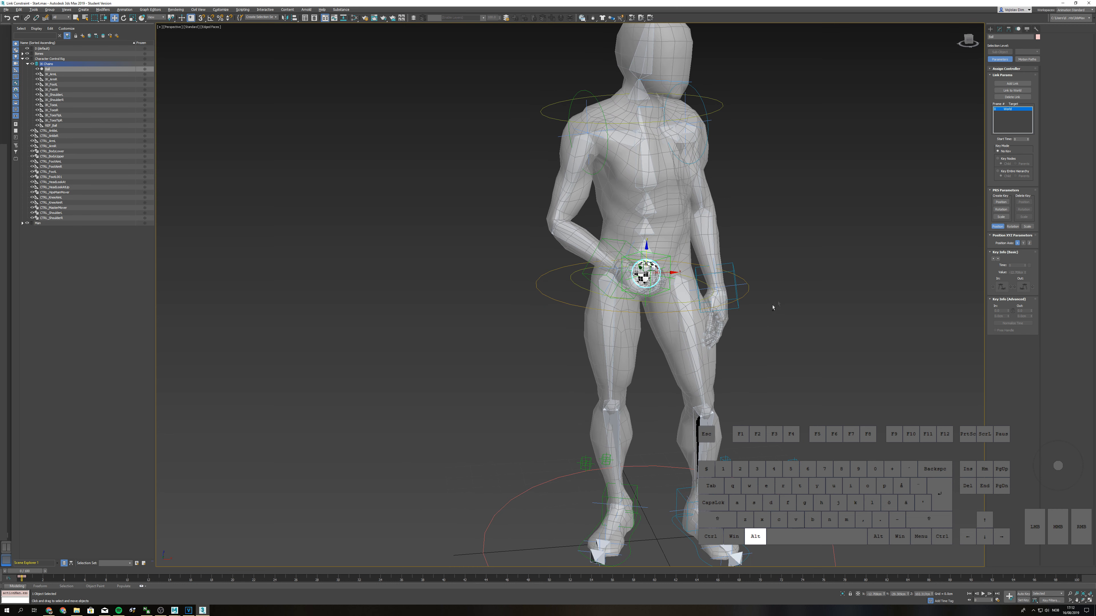
- Add the right hand bone as the ball's link target at frame 0 in place of the world
click(1010, 84)
click(630, 285)
right_click(730, 320)
scroll(732, 324, down, 6)
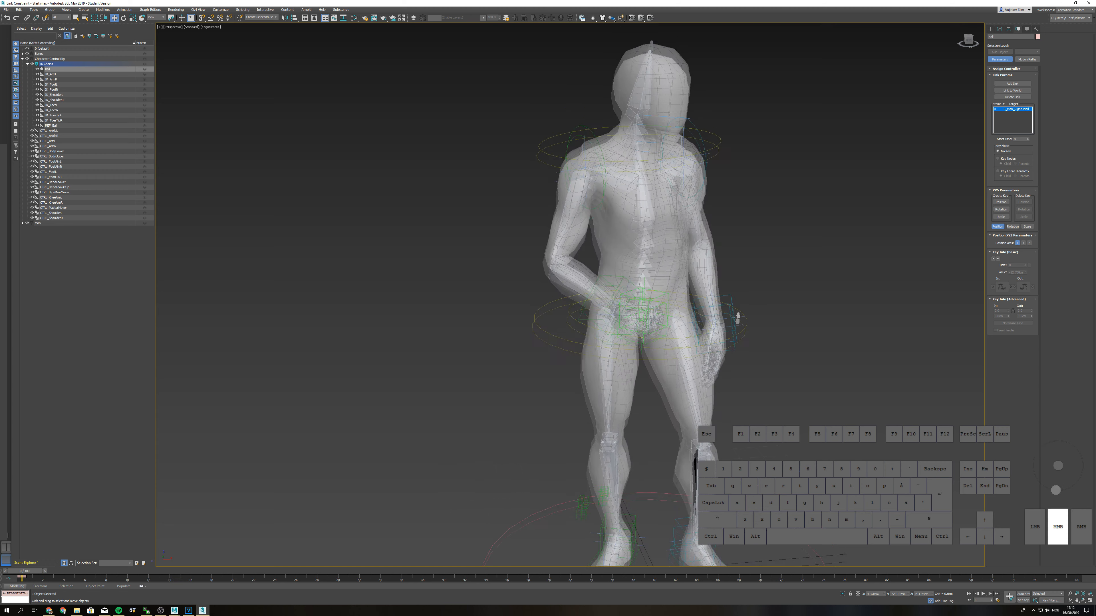
middle_drag(724, 339, 716, 292)
scroll(714, 319, up, 4)
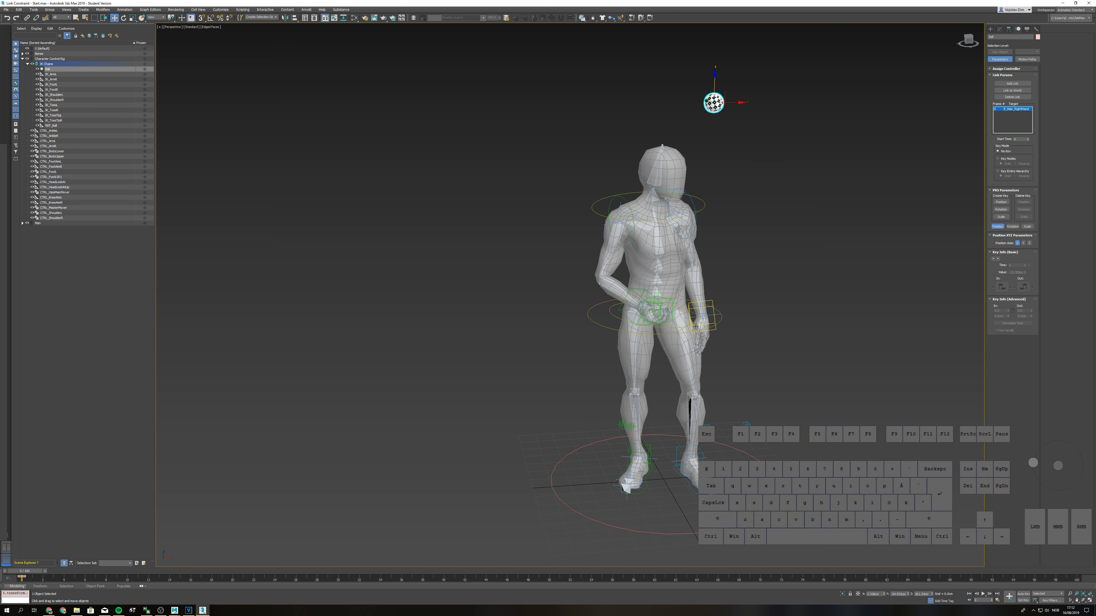
middle_drag(690, 306, 710, 365)
scroll(688, 350, up, 3)
alt+middle_drag(710, 366, 699, 370)
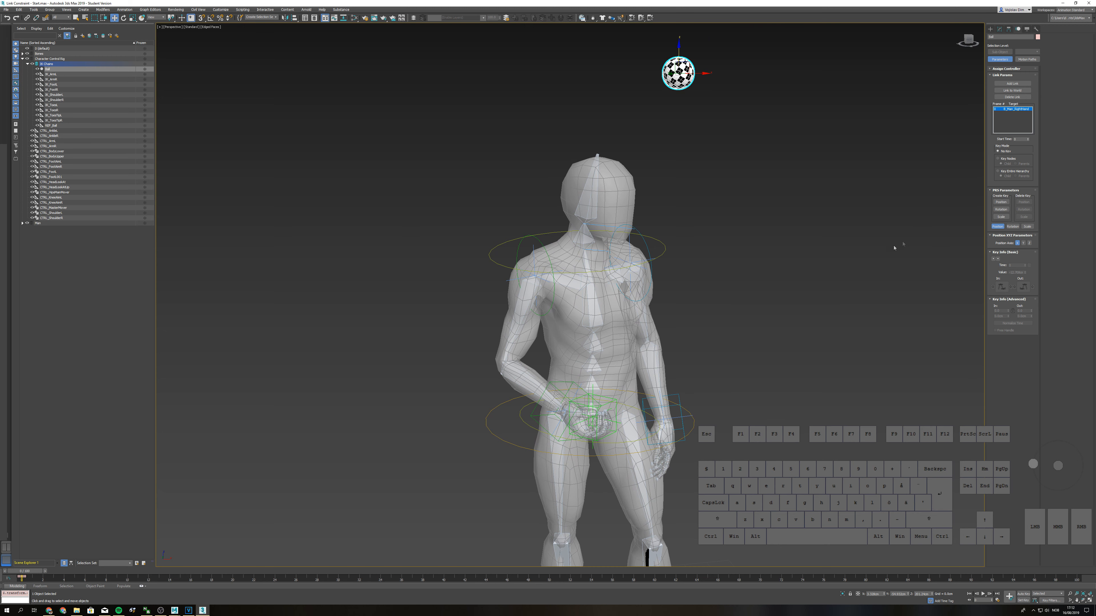
- Turn on Auto Key and align the hand-linked ball to the REF_Ball helper at frame 0
key(n)
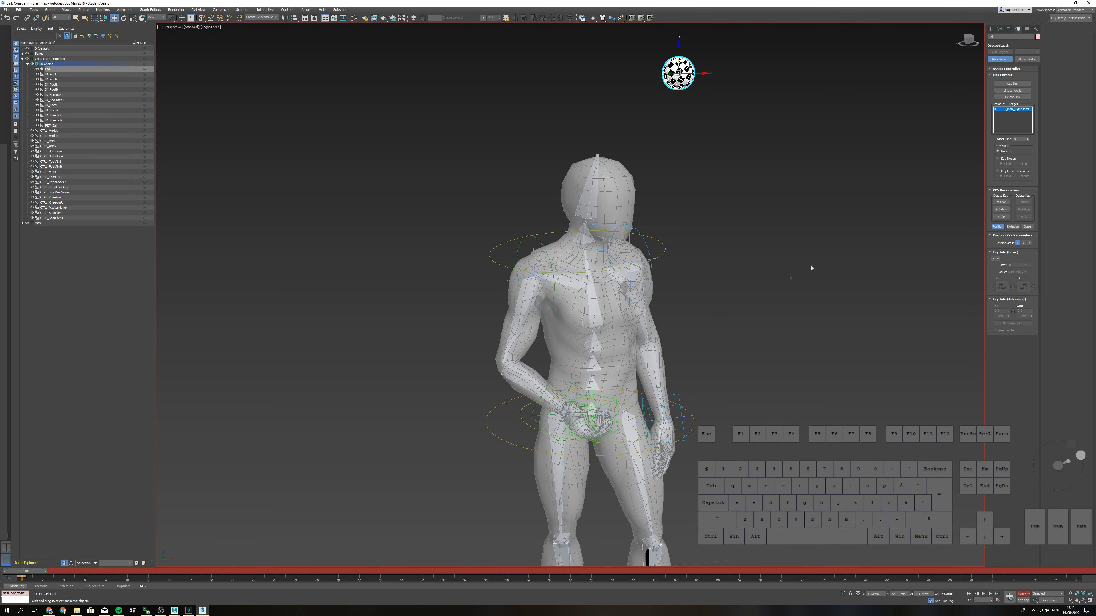
right_click(869, 220)
key(alt+a)
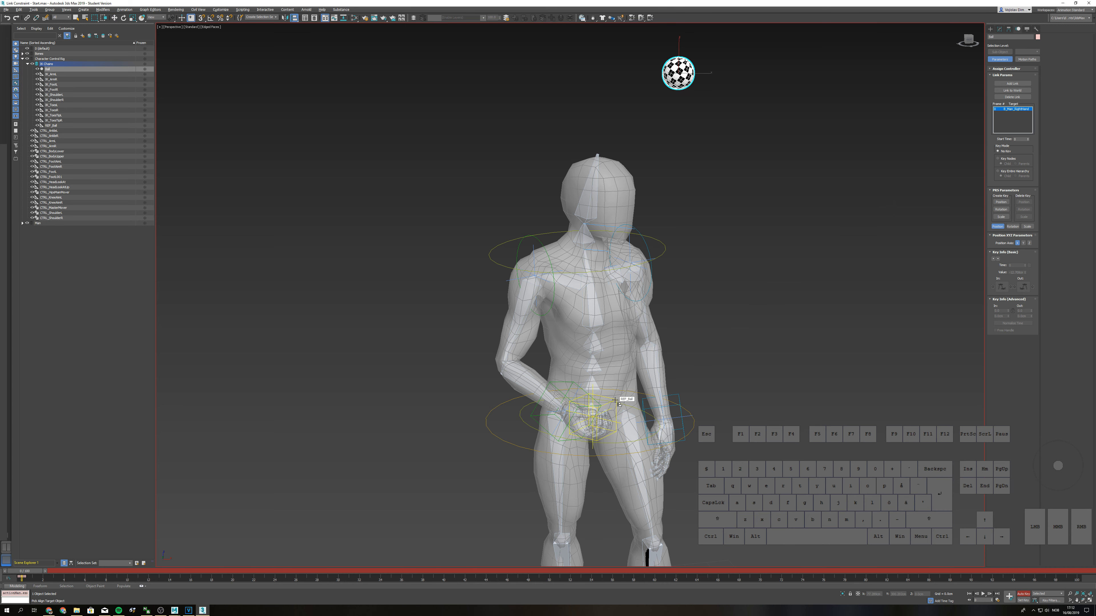
click(615, 401)
click(548, 352)
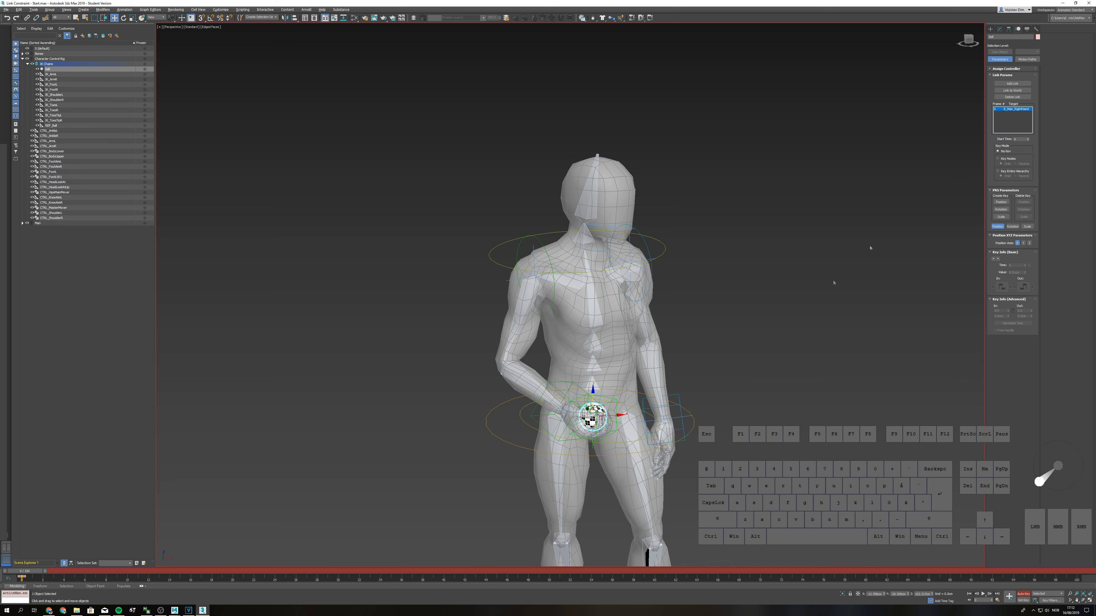
- Scrub through the first frames to frame 13 and examine the ball in the hand at the release point
alt+middle_drag(725, 557, 746, 557)
alt+middle_drag(595, 433, 457, 440)
drag(29, 570, 103, 519)
key(w)
alt+middle_drag(410, 465, 406, 439)
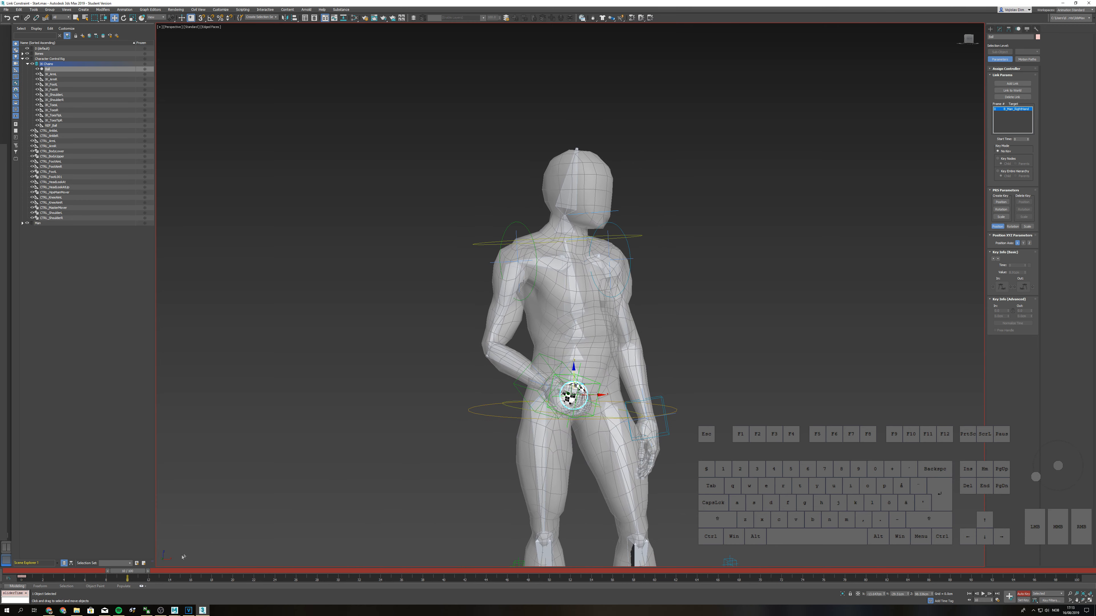
drag(132, 573, 115, 582)
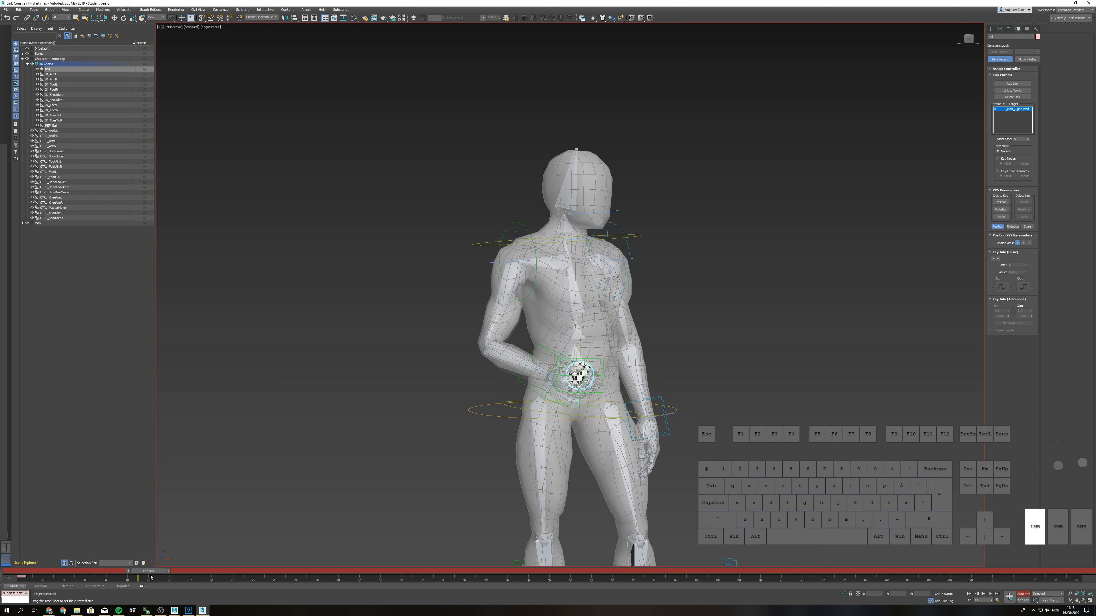
mouse_move(161, 579)
mouse_down()
mouse_move(181, 581)
mouse_move(138, 581)
mouse_move(179, 582)
mouse_move(157, 589)
mouse_move(166, 586)
mouse_up()
key(w)
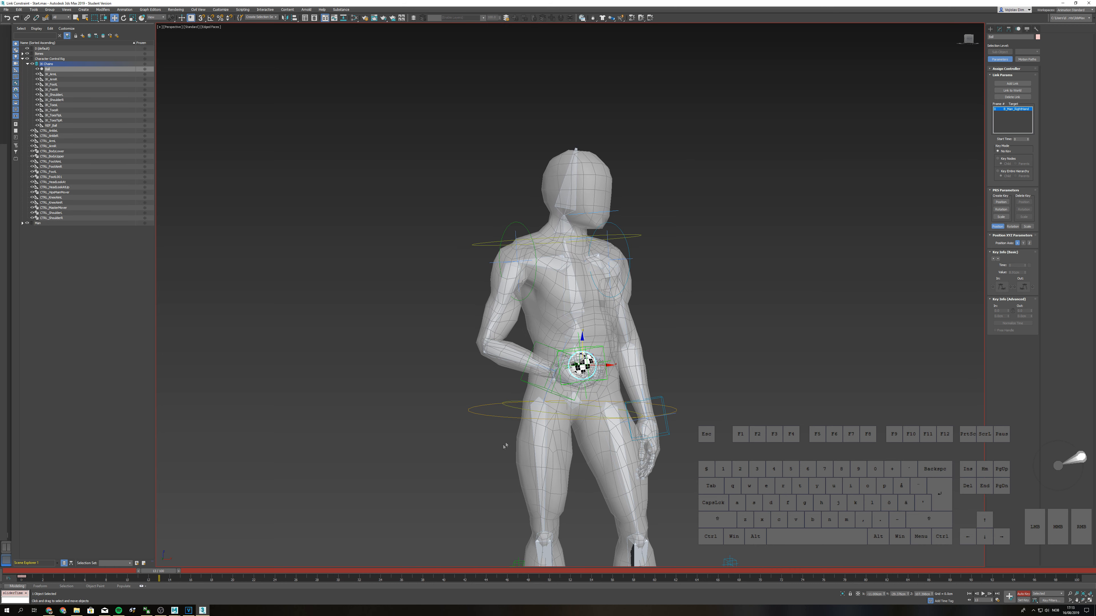
alt+middle_drag(573, 421, 690, 385)
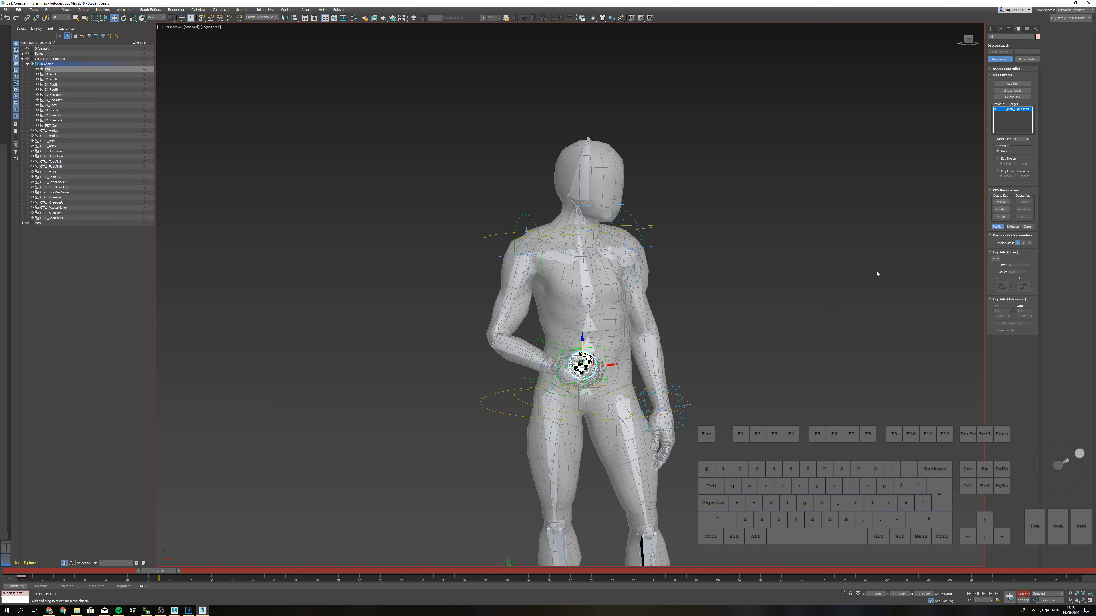
alt+middle_drag(734, 287, 758, 288)
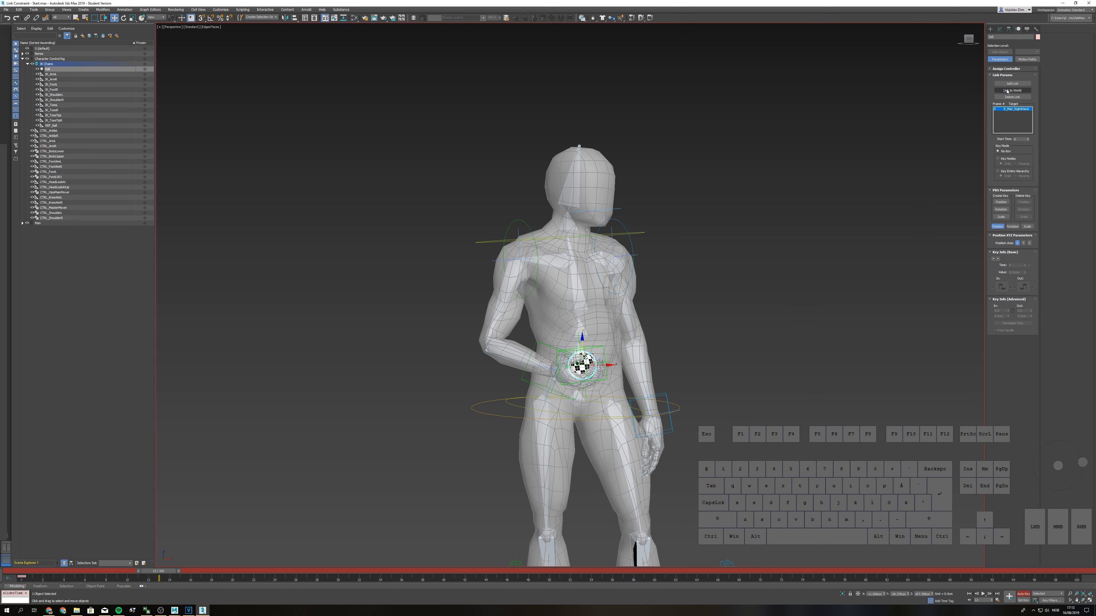
- Link the ball to the world at frame 13 and set a key for it at that frame
click(1025, 90)
key(k)
mouse_move(168, 572)
mouse_down()
mouse_move(18, 577)
mouse_move(165, 572)
mouse_up()
key(k)
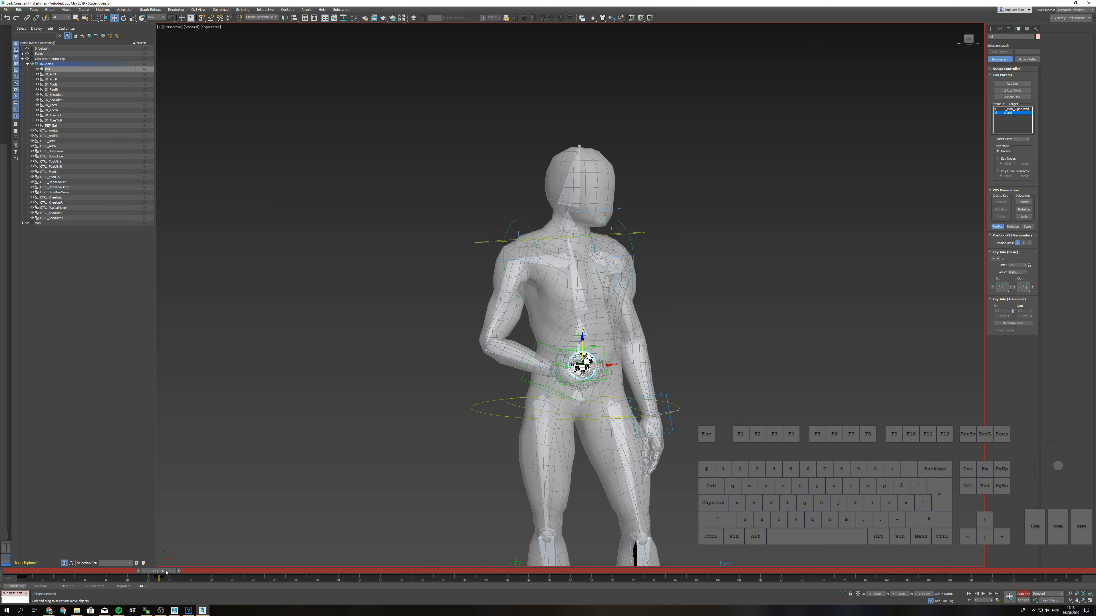
key(k)
mouse_move(167, 573)
mouse_down()
mouse_move(153, 572)
mouse_move(170, 573)
mouse_up()
- Align the ball's pivot position and orientation to the REF_Ball helper on all axes at frame 38
drag(168, 573, 439, 588)
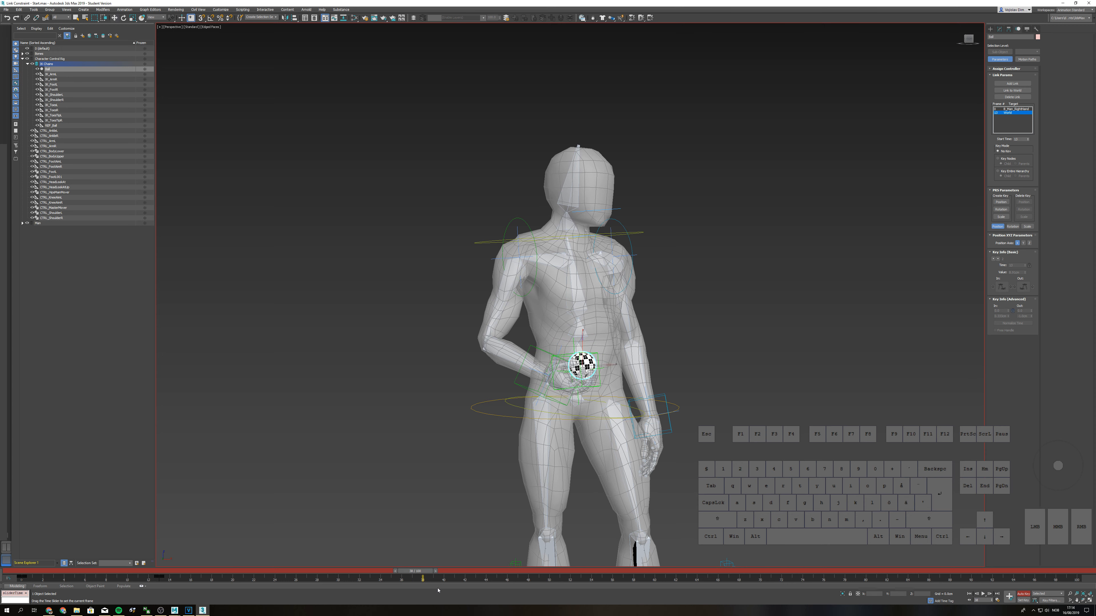
key(w)
key(alt+a)
click(600, 386)
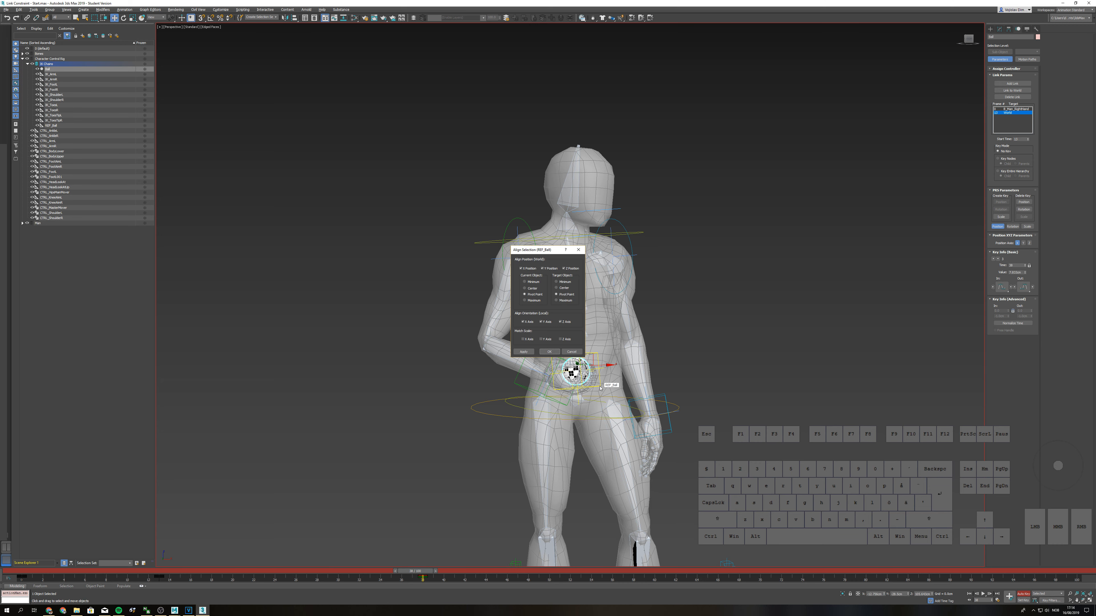
click(548, 352)
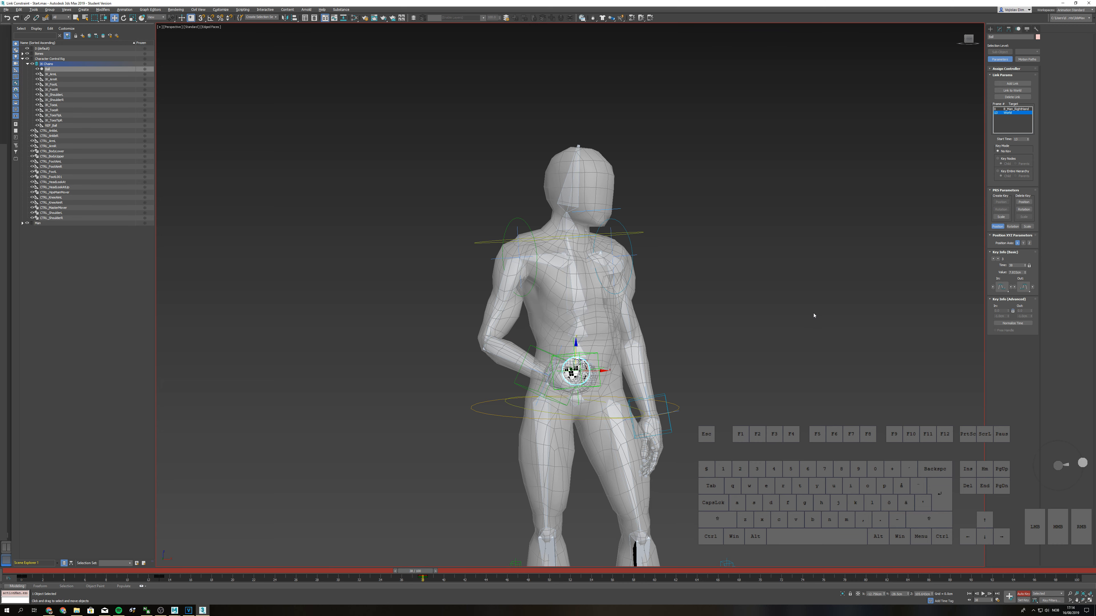
- Add the right hand bone as the ball's link target at frame 38
click(1012, 83)
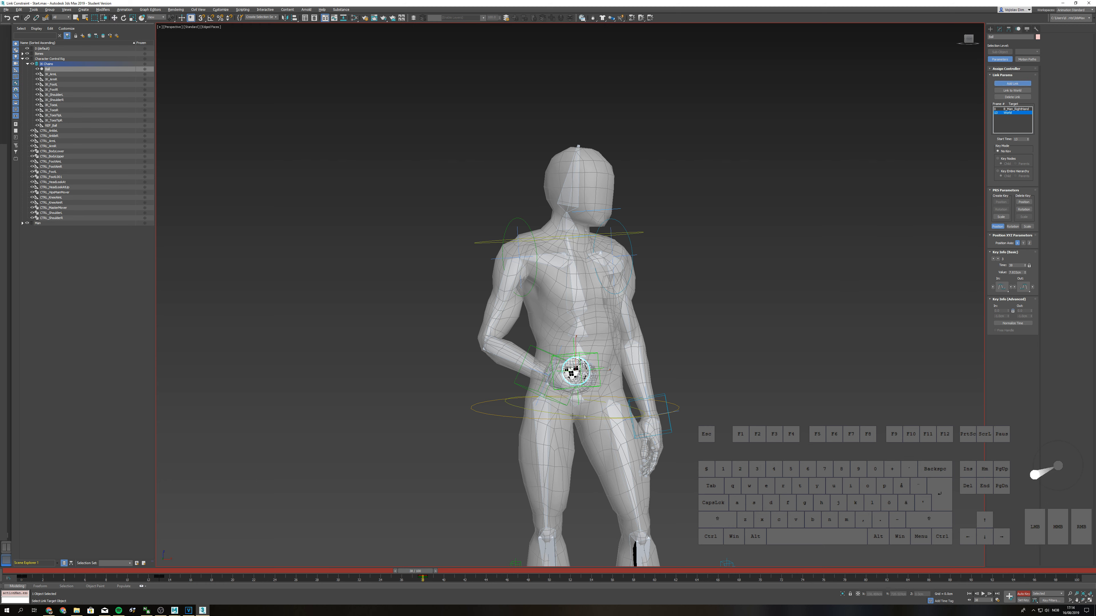
click(559, 381)
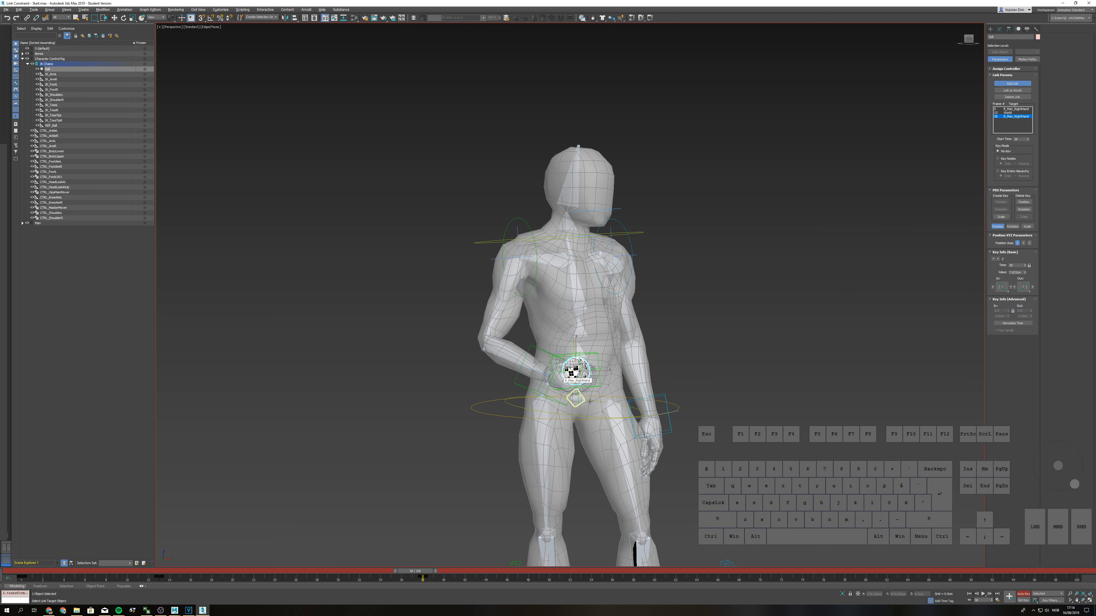
key(w)
- Play back and scrub the animation to check the ball's handover between the world and the hand
drag(424, 574, 543, 560)
key(slash)
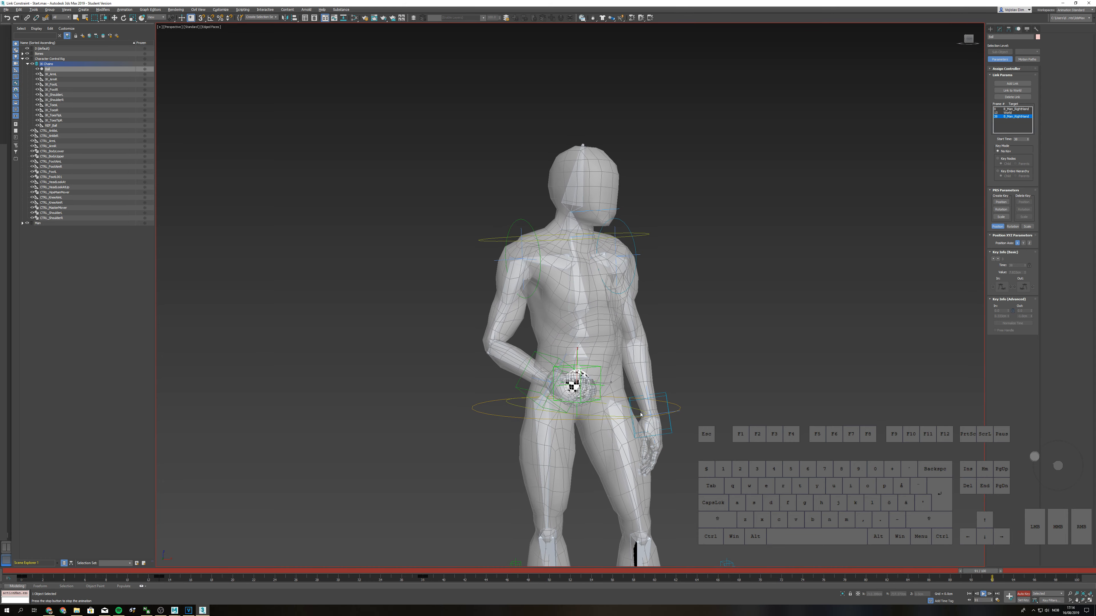
scroll(627, 432, down, 3)
alt+middle_drag(628, 432, 631, 438)
middle_drag(633, 437, 640, 450)
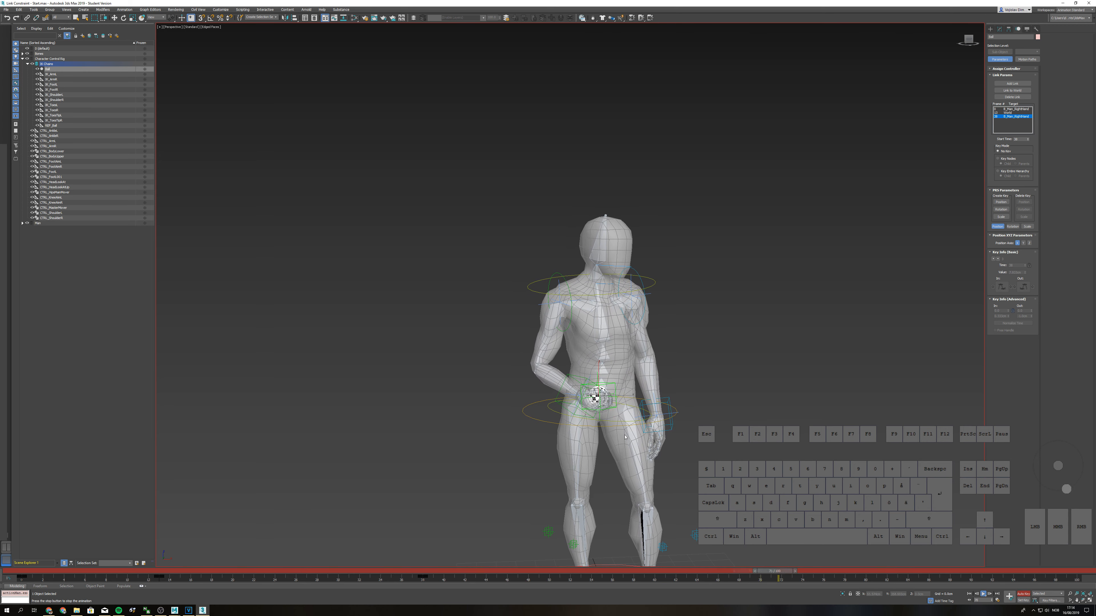
key(w)
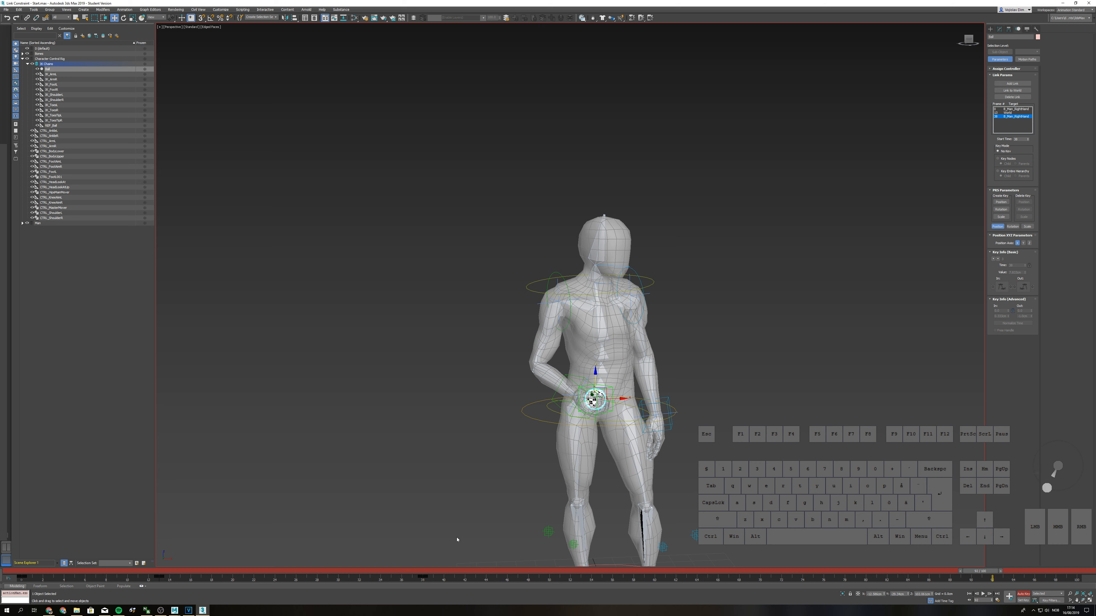
drag(400, 573, 427, 583)
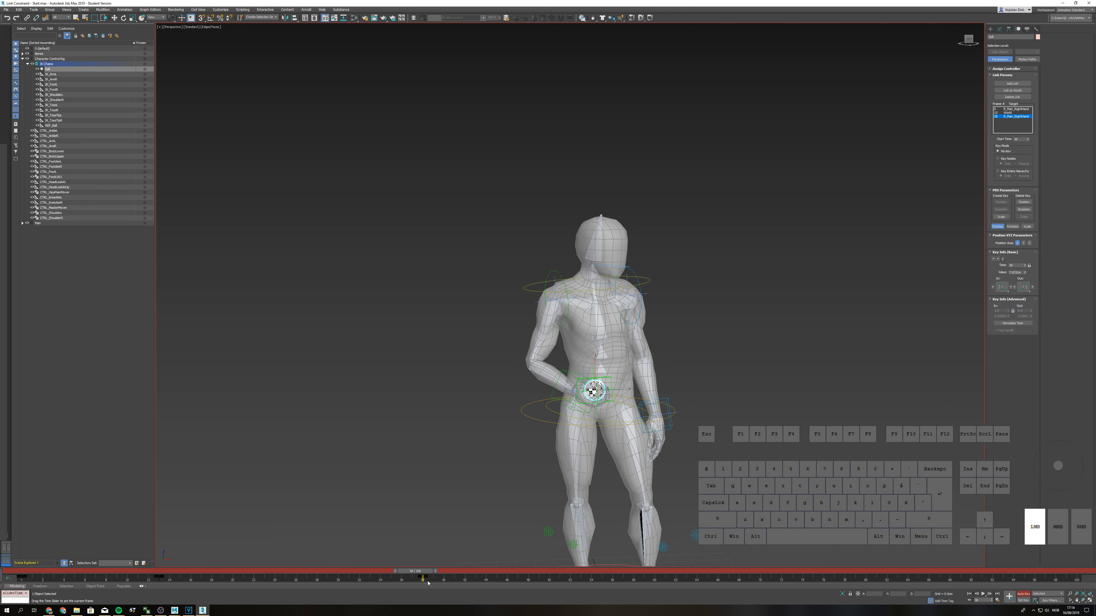
mouse_move(427, 578)
mouse_down()
mouse_move(158, 578)
mouse_move(435, 586)
mouse_up()
- Raise the ball vertically to the character's head height at frame 25 and play back the toss
drag(426, 586, 282, 576)
key(w)
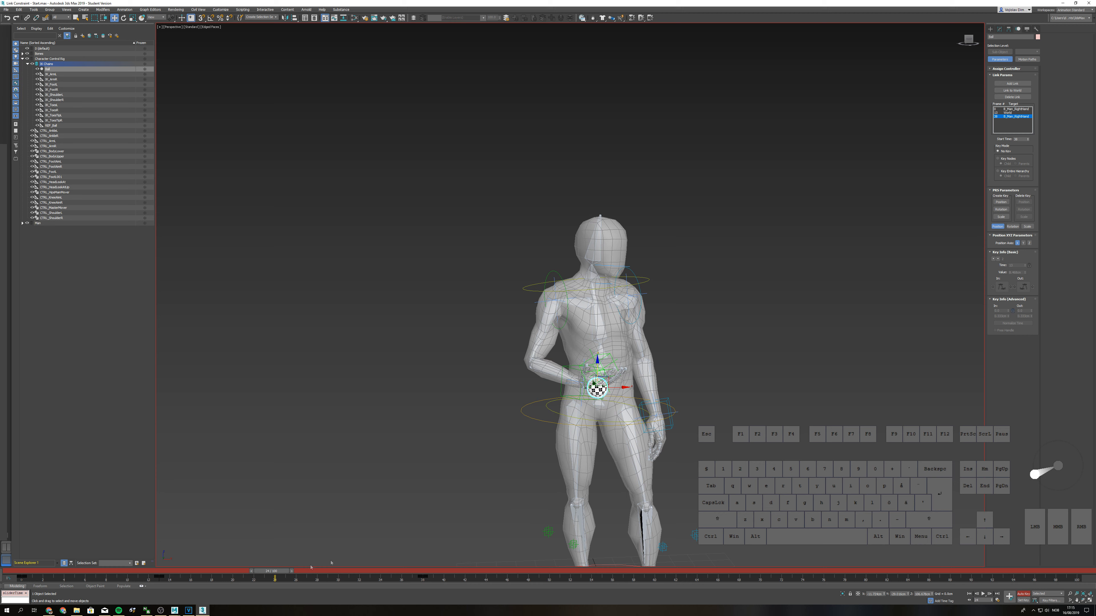
mouse_move(270, 573)
mouse_down()
mouse_move(289, 577)
mouse_move(162, 583)
mouse_move(286, 573)
mouse_up()
key(w)
drag(599, 370, 613, 215)
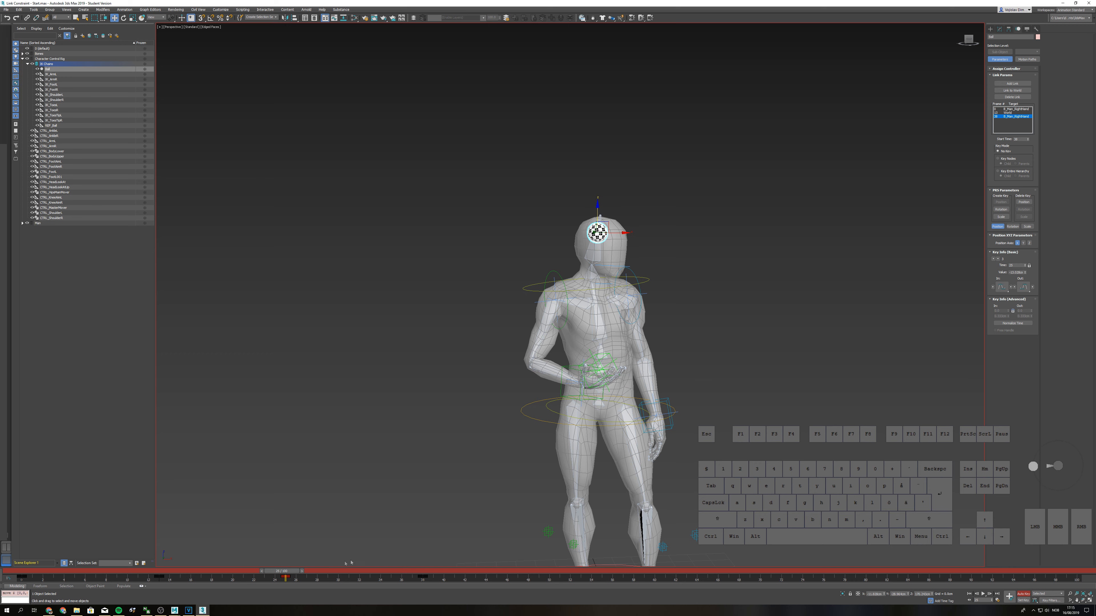
drag(291, 569, 86, 571)
key(/)
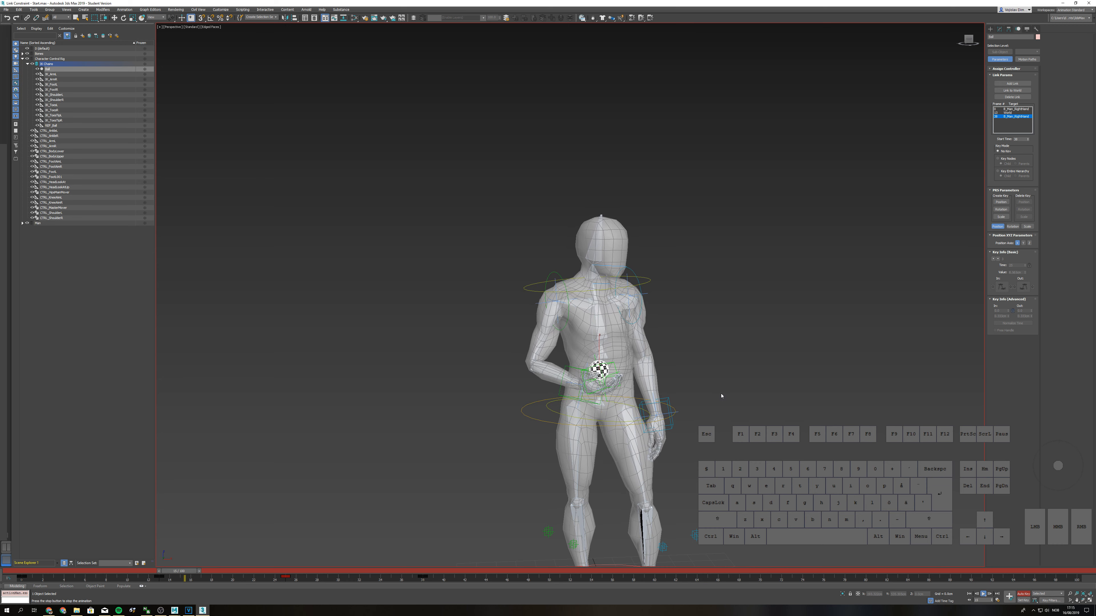
key(/)
key(w)
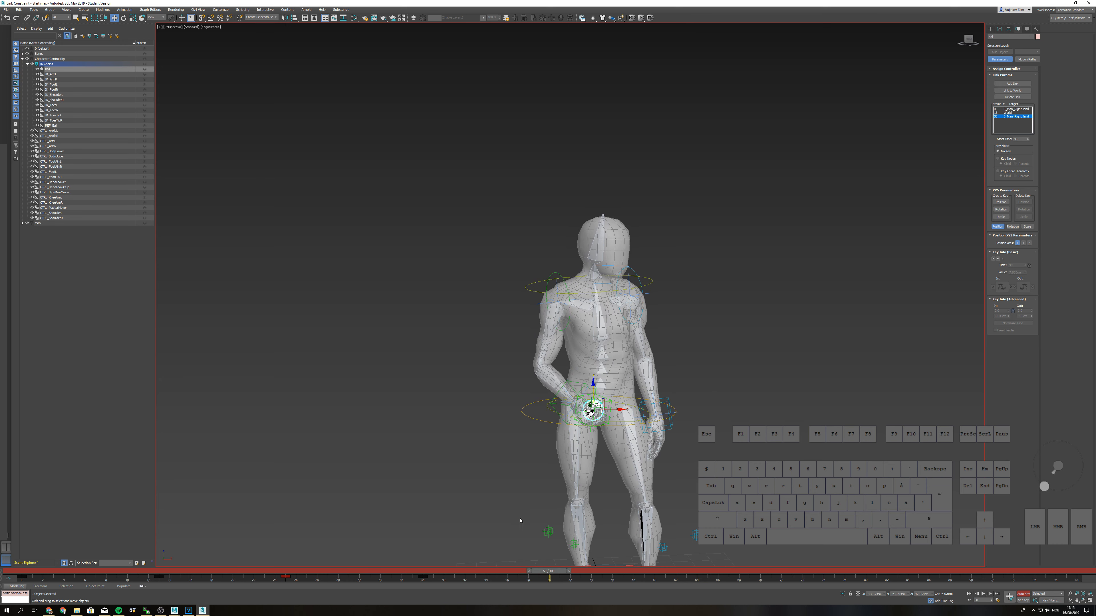
- Open the curve editor at frame 25 and display the ball's X, Y and Z Position curves fitted to view
drag(545, 568, 291, 570)
click(9, 579)
click(51, 524)
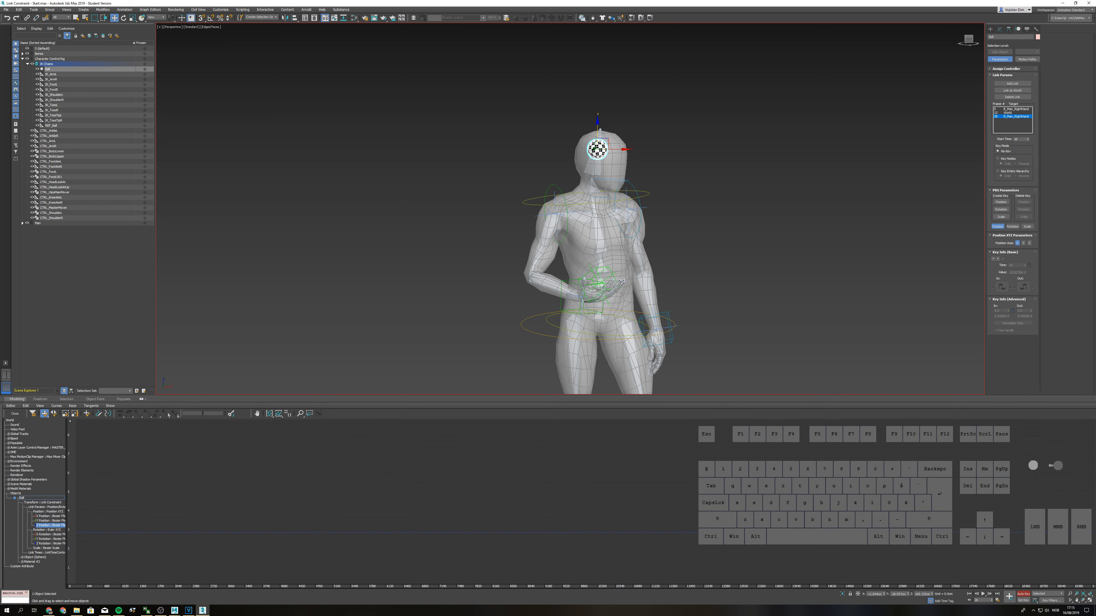
click(288, 414)
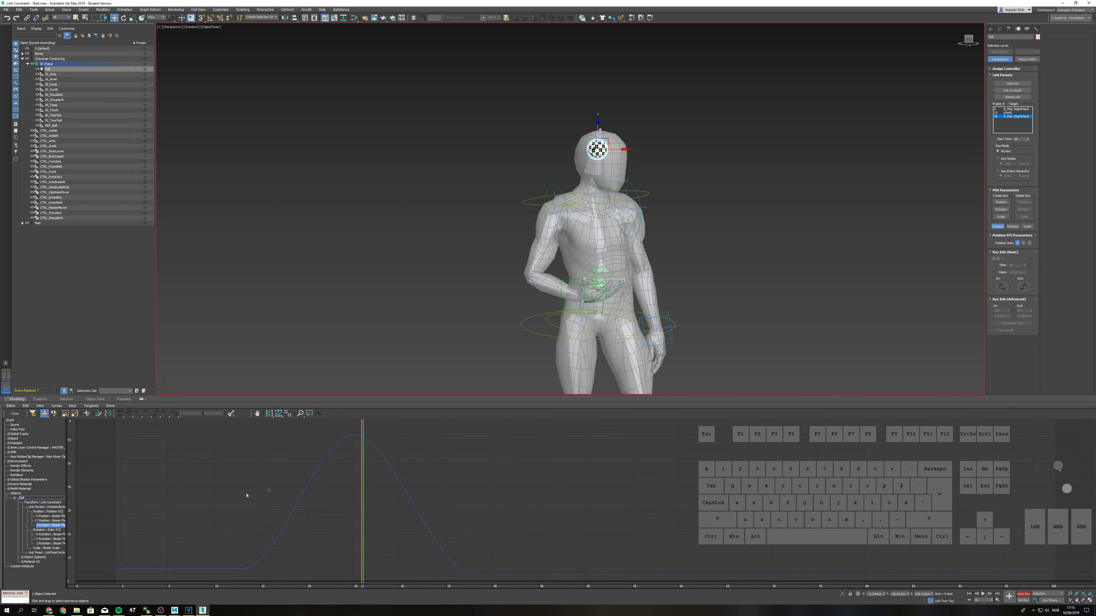
ctrl+click(61, 521)
ctrl+click(60, 516)
click(291, 416)
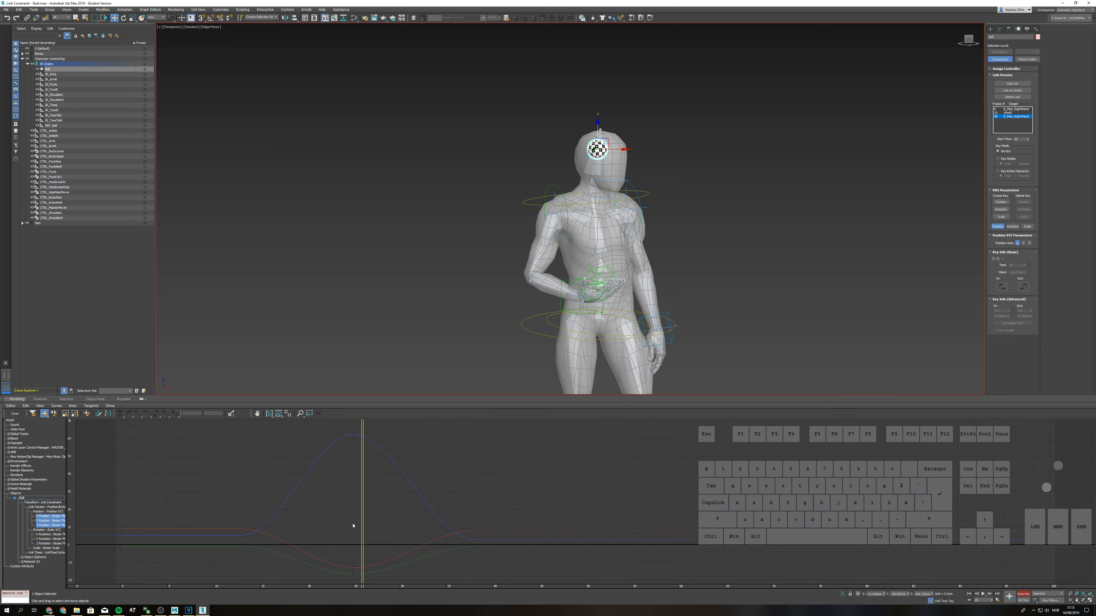
- Set the ball's position keys at frames 13 and 38 to fast tangents and play back the toss
drag(362, 513, 230, 556)
ctrl+drag(460, 513, 487, 566)
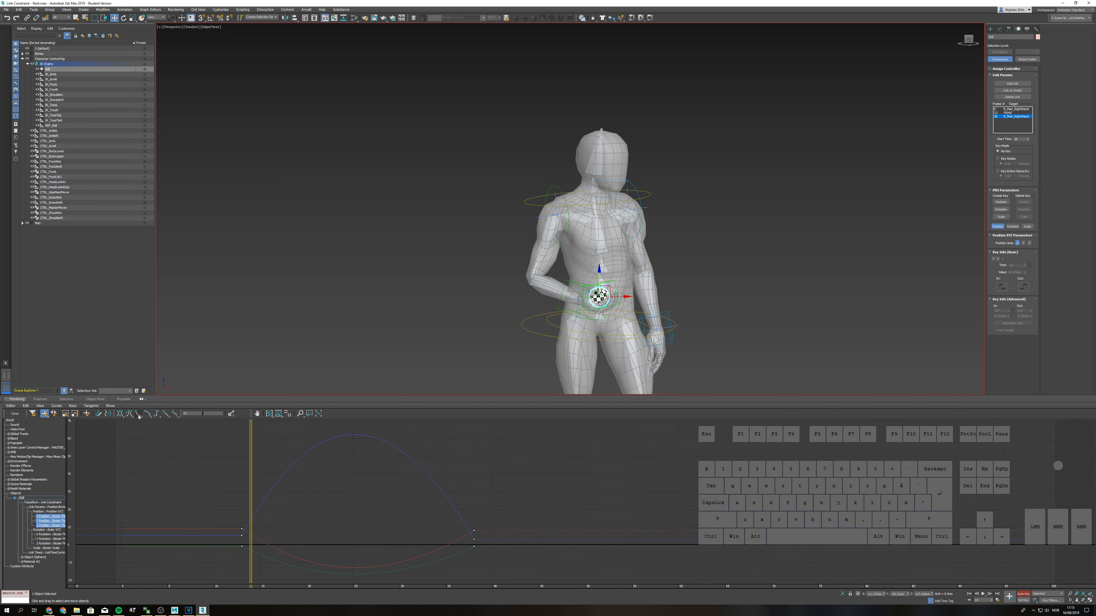
mouse_move(250, 479)
mouse_down()
mouse_move(232, 481)
mouse_move(479, 492)
mouse_move(242, 492)
mouse_up()
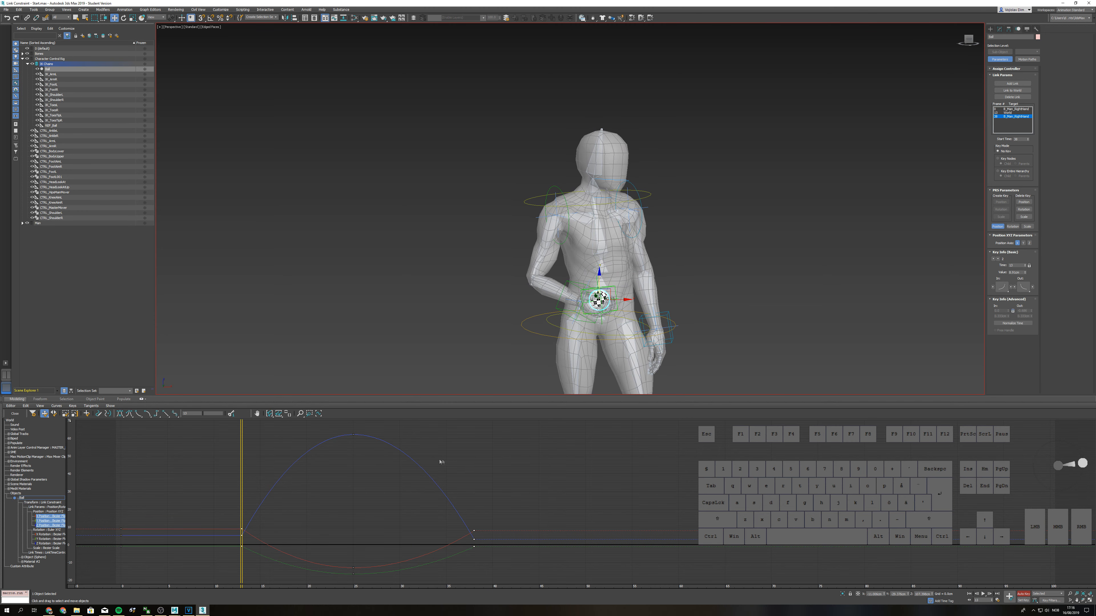
key(slash)
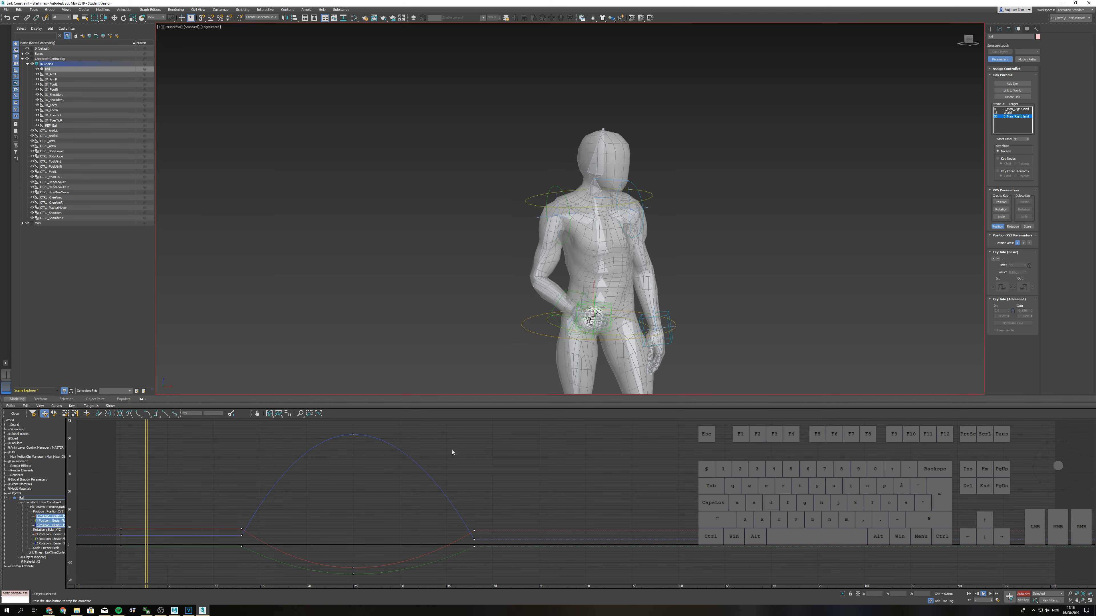
key(apostrophe)
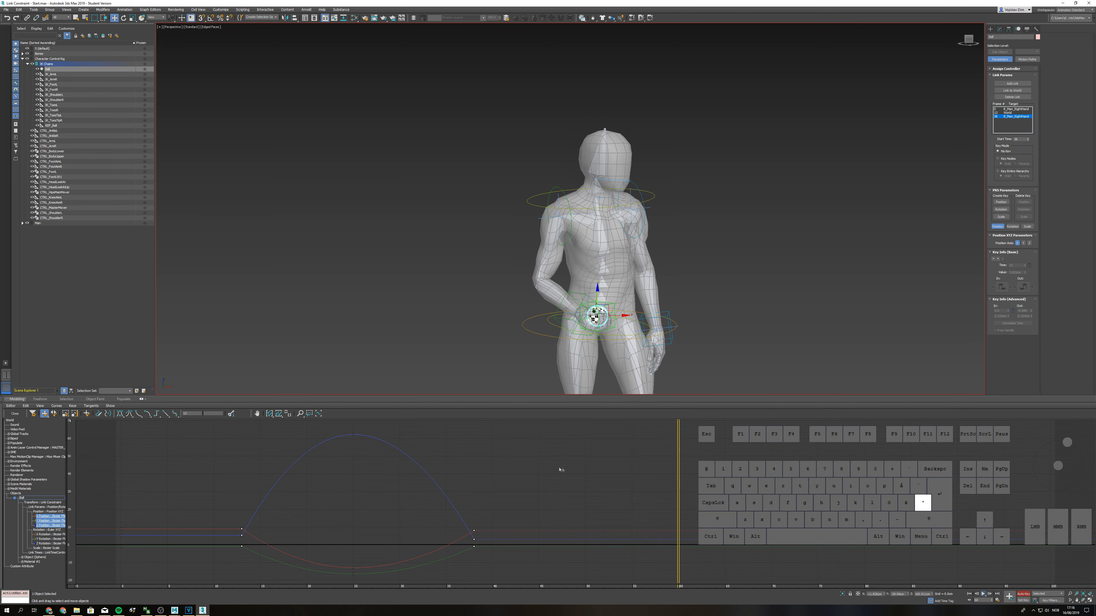
- Reselect the ball at frame 38 and rotate it with angle snap on to add spin to the toss
drag(677, 479, 473, 482)
click(516, 362)
click(594, 304)
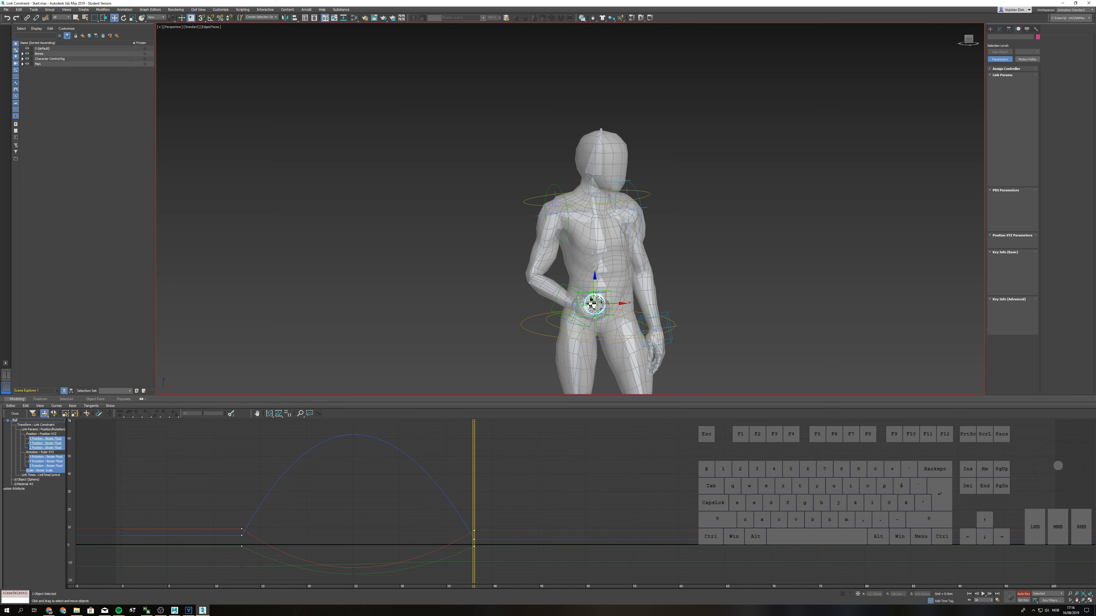
key(e)
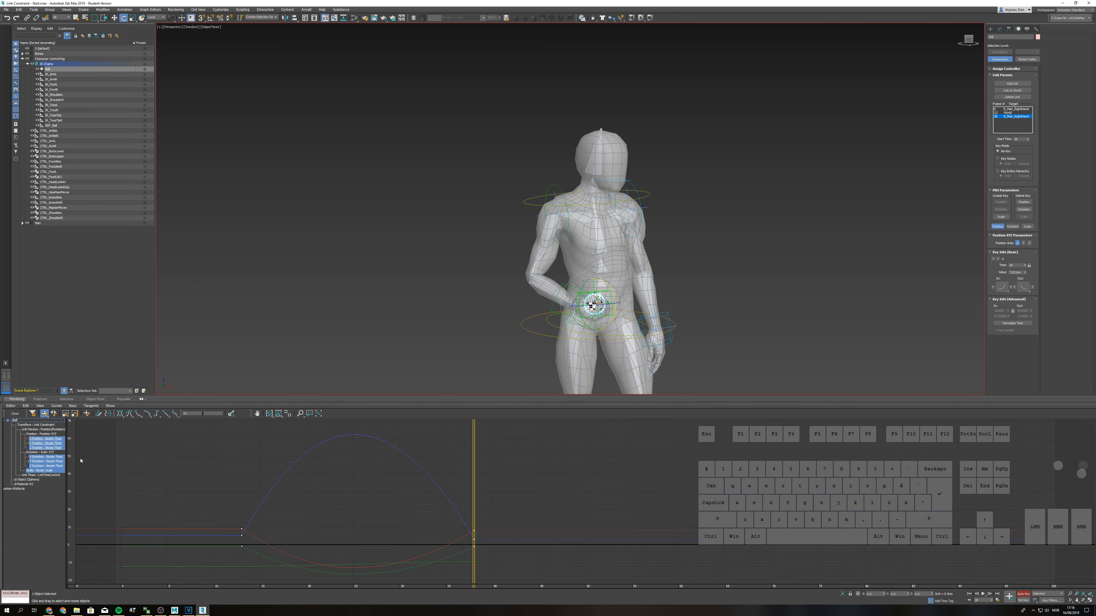
mouse_move(474, 473)
mouse_down()
mouse_move(244, 481)
mouse_move(474, 483)
mouse_up()
drag(614, 298, 507, 220)
drag(374, 192, 318, 102)
key(a)
drag(612, 296, 577, 177)
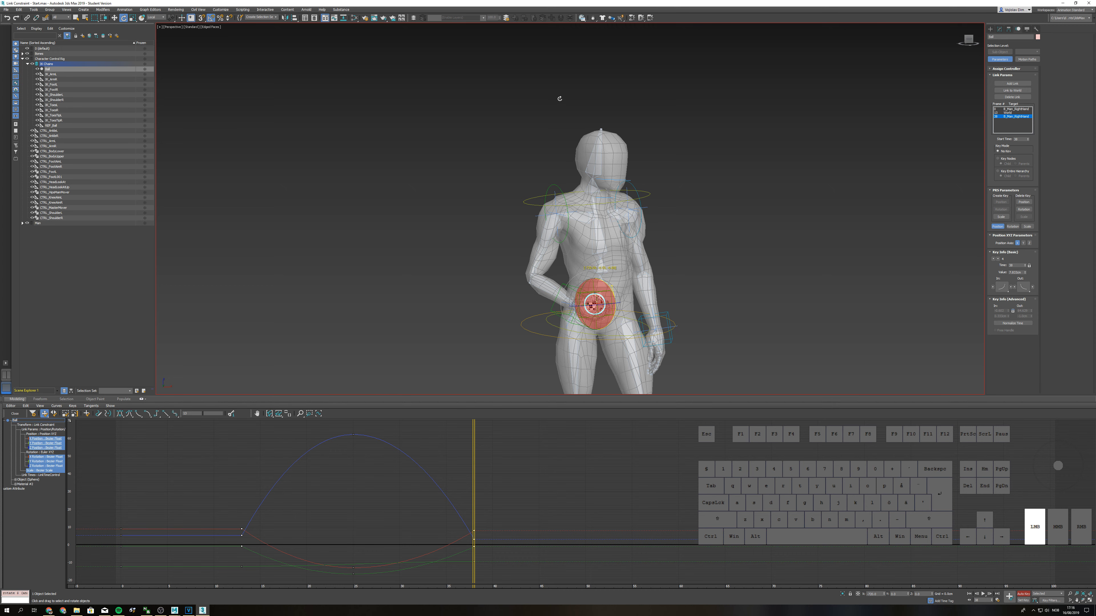
drag(559, 98, 560, 113)
- Display the ball's Z Rotation curve fitted to view and play back the spin
click(52, 465)
click(288, 415)
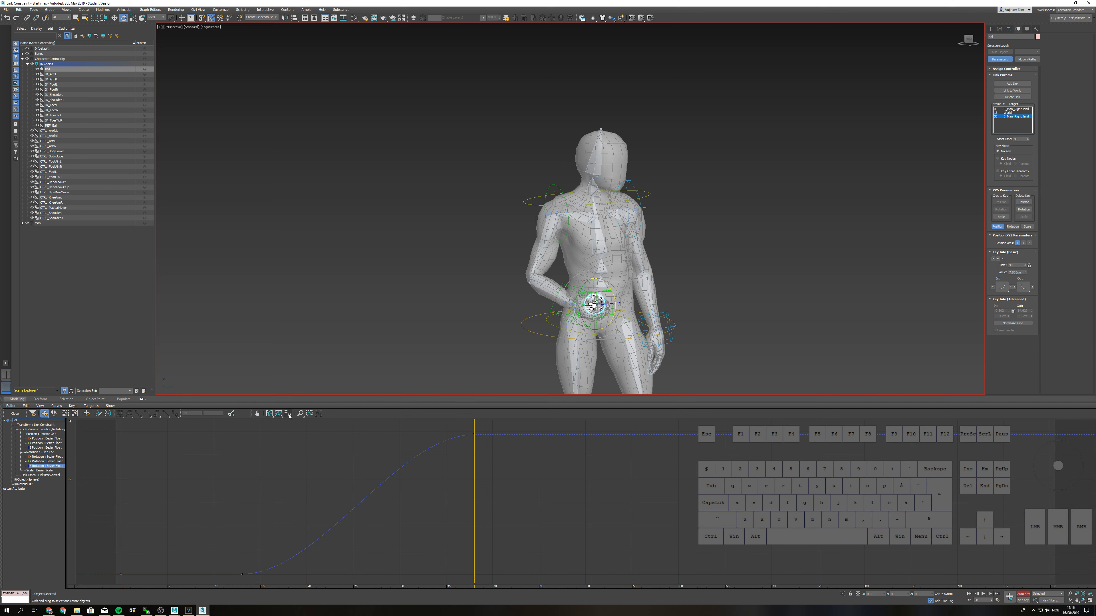
drag(475, 499, 186, 525)
key(slash)
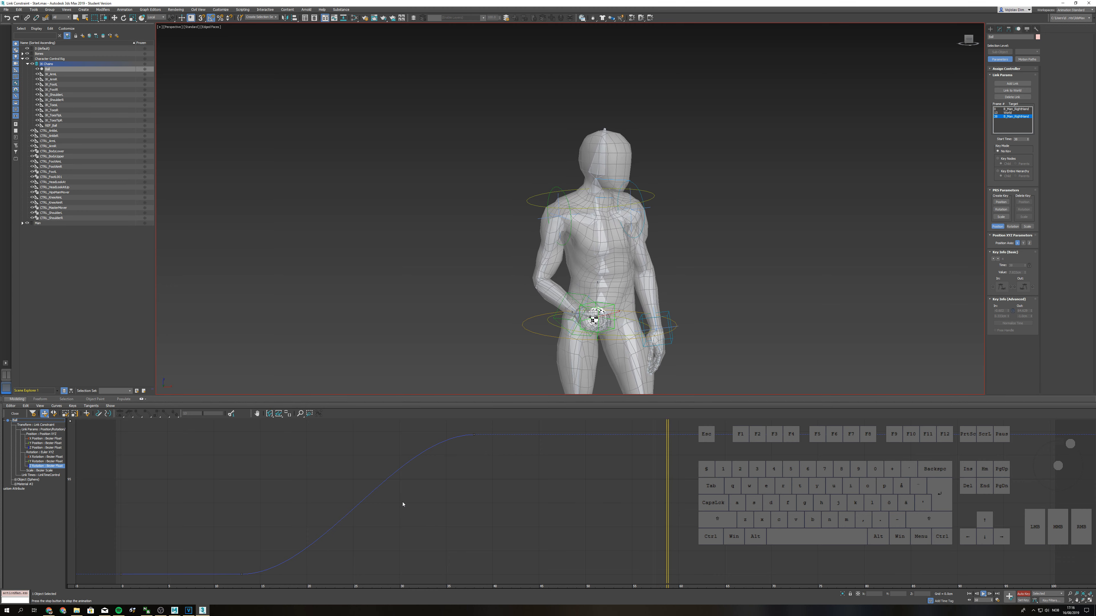
key(slash)
- Set the Z Rotation keys at frames 13 and 38 to linear tangents and close the curve editor
click(476, 458)
drag(498, 427, 237, 583)
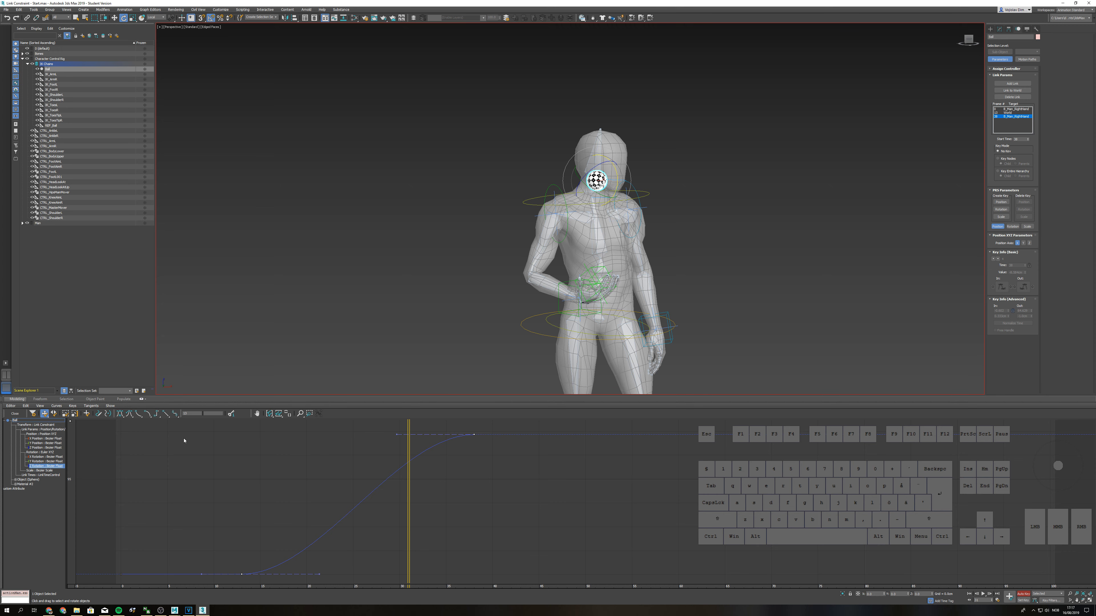
click(167, 414)
click(15, 413)
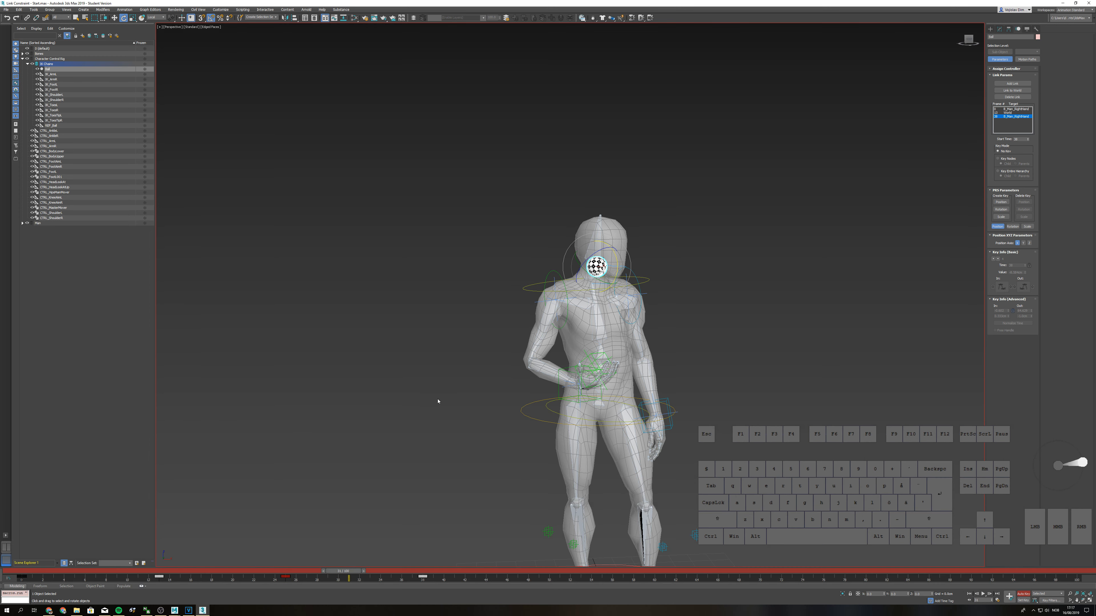
- Deselect the ball, hide the edged faces and play back the toss while examining the whole character
click(444, 413)
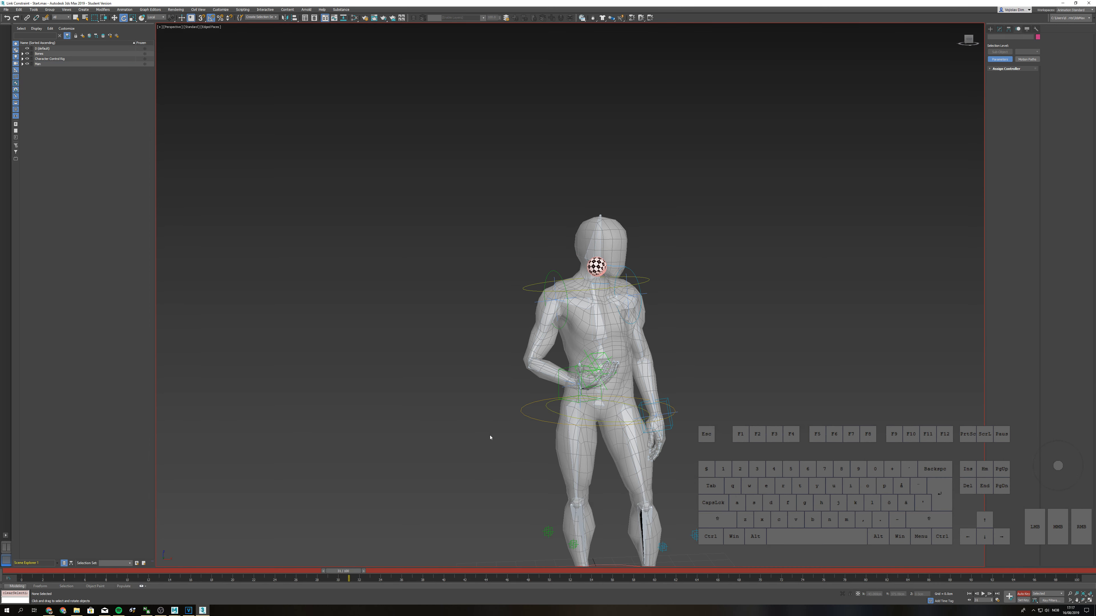
key(slash)
alt+middle_drag(508, 457, 504, 461)
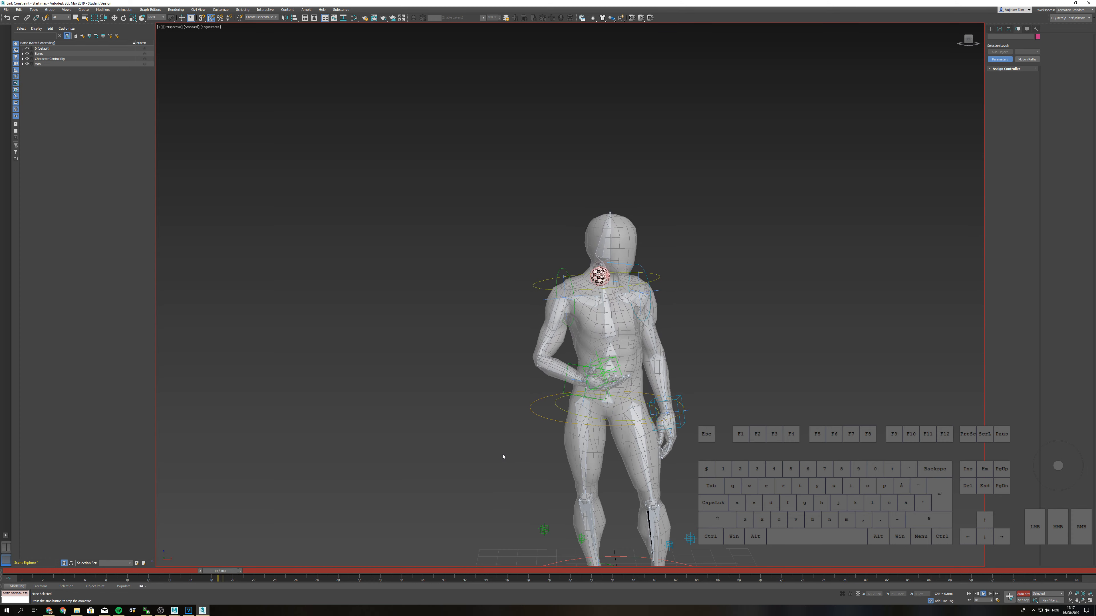
key(F4)
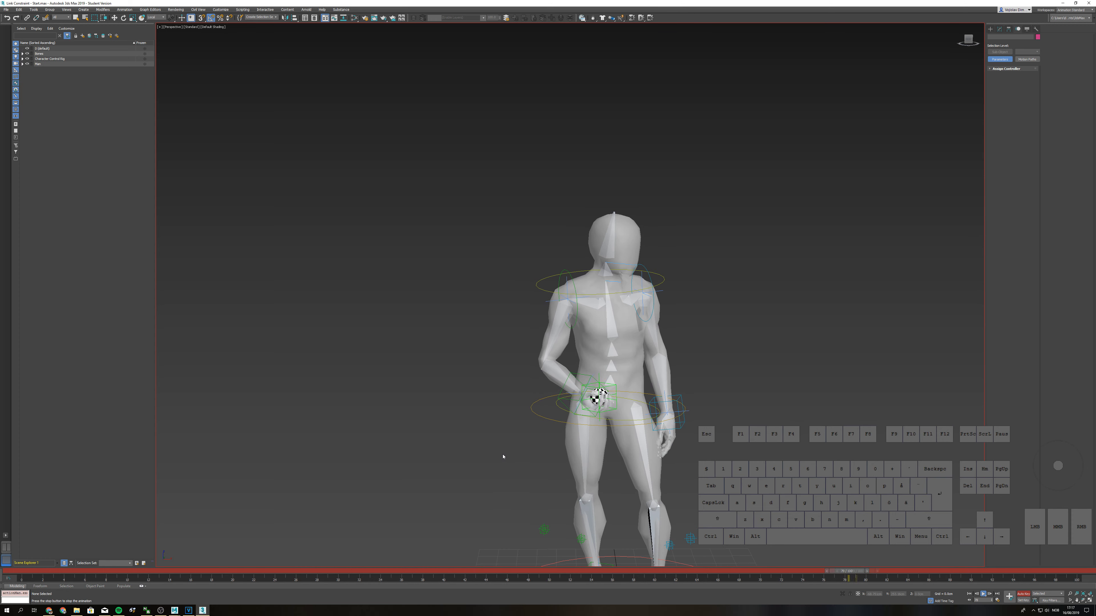
ctrl+alt+middle_drag(566, 454, 587, 447)
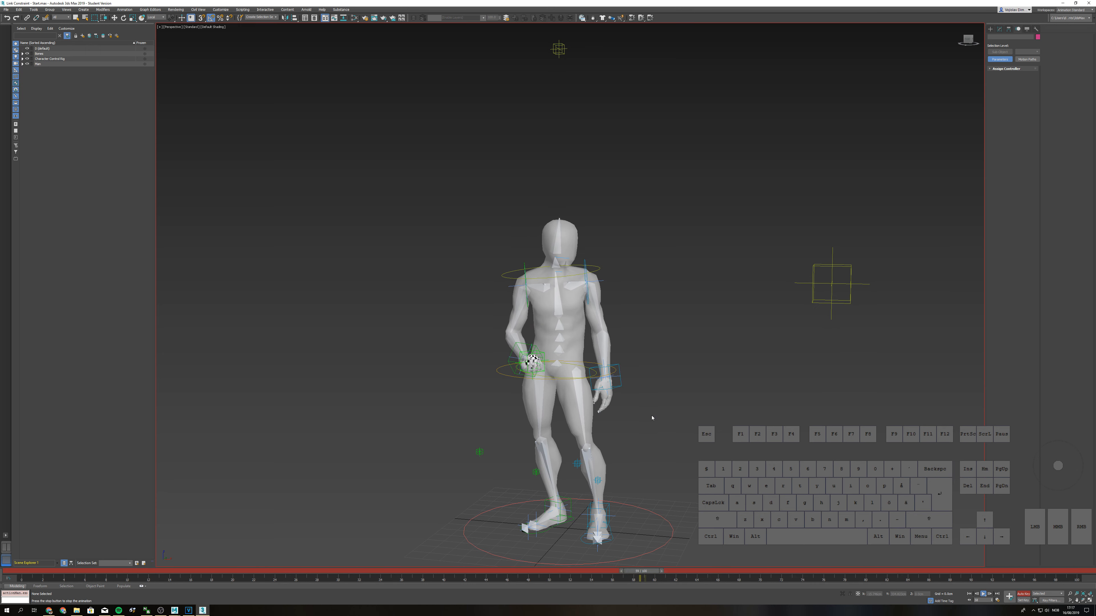
alt+middle_drag(636, 416, 653, 419)
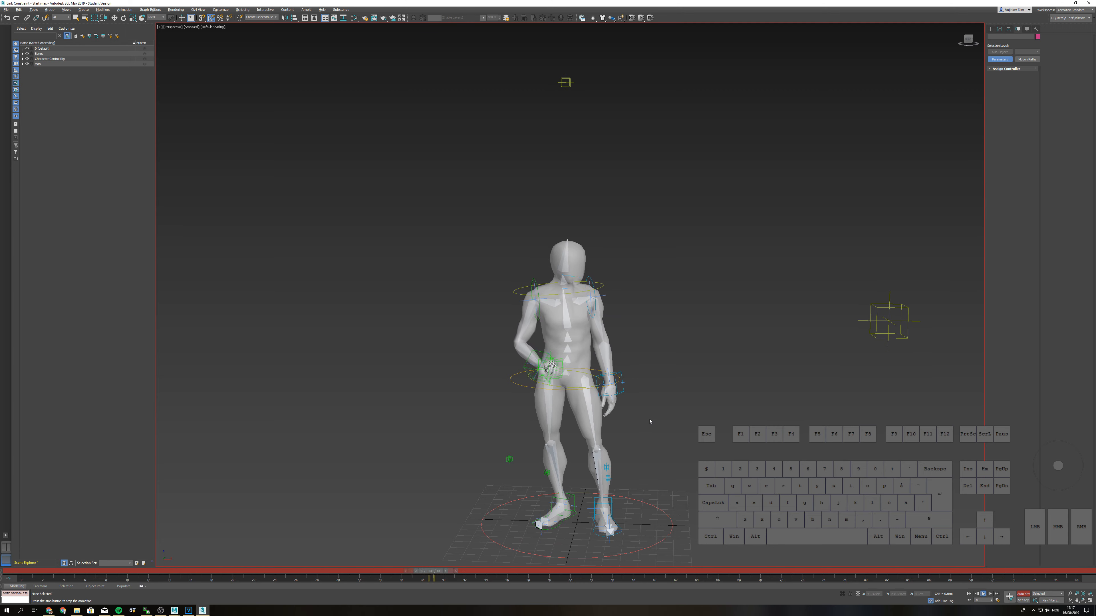